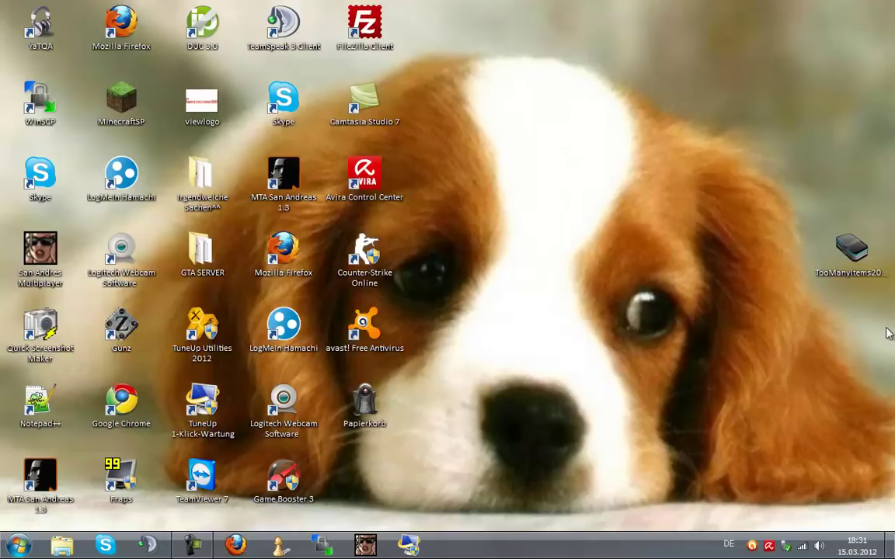
Move the TooManyItems desktop icon to the bottom row beside Game Booster 3.
drag(861, 247, 376, 455)
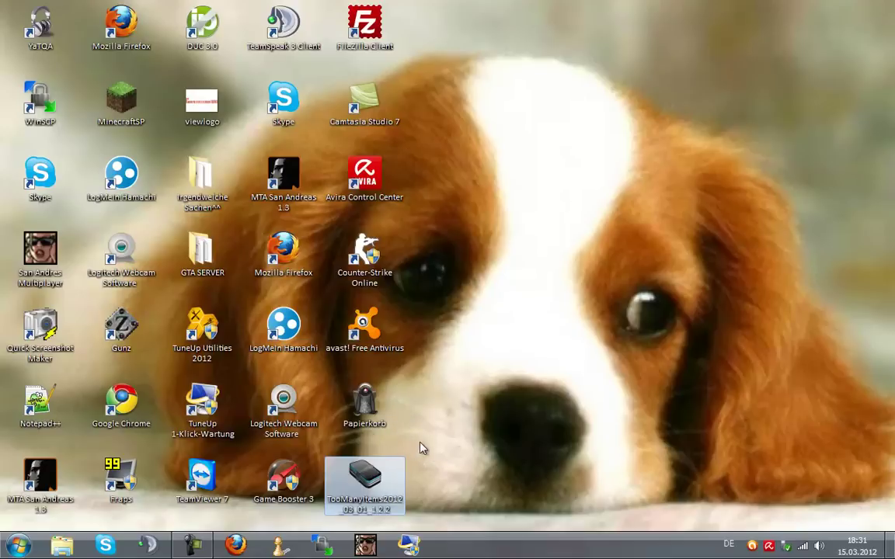
click(480, 440)
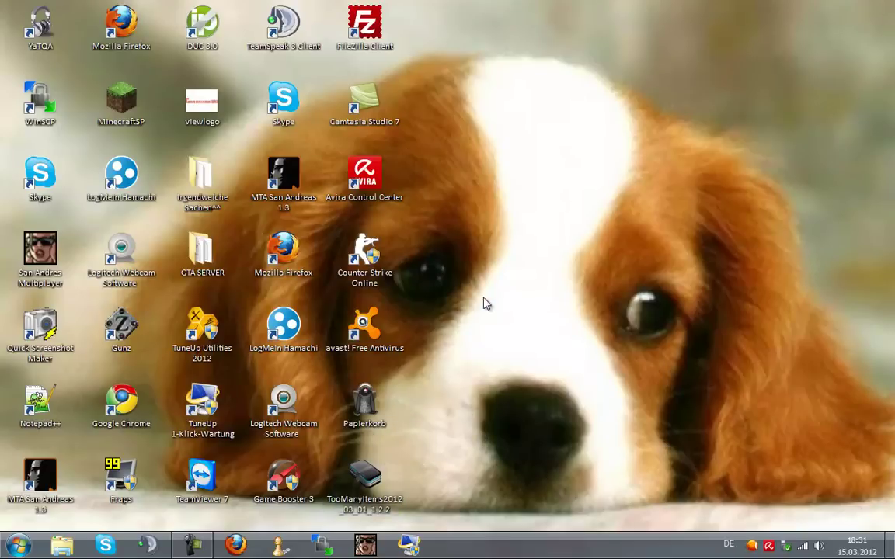
Connect WinSCP with the saved Funpic session, open /var/tut, and minimize the window.
click(321, 544)
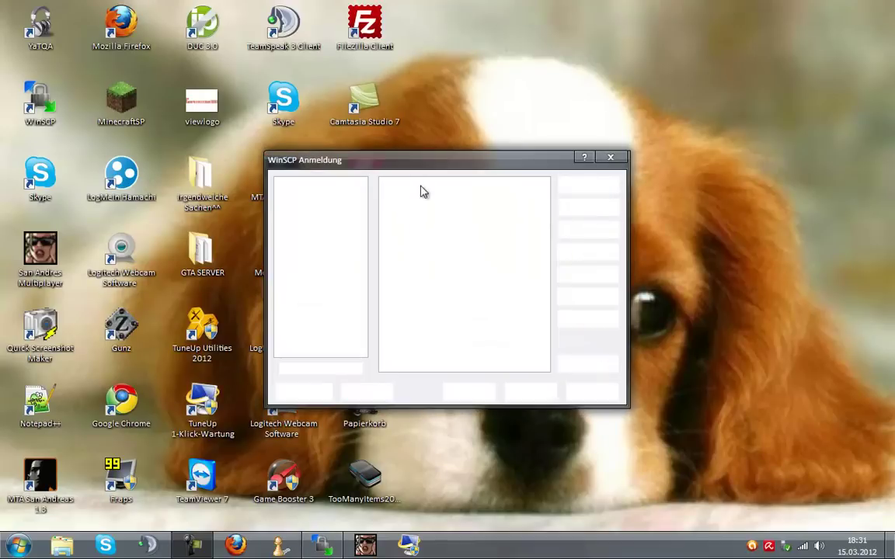
double_click(412, 185)
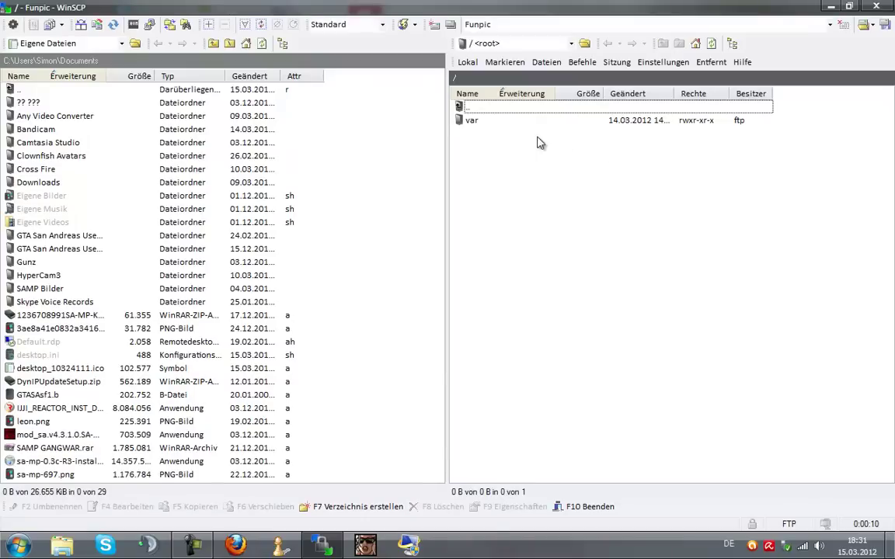
double_click(499, 122)
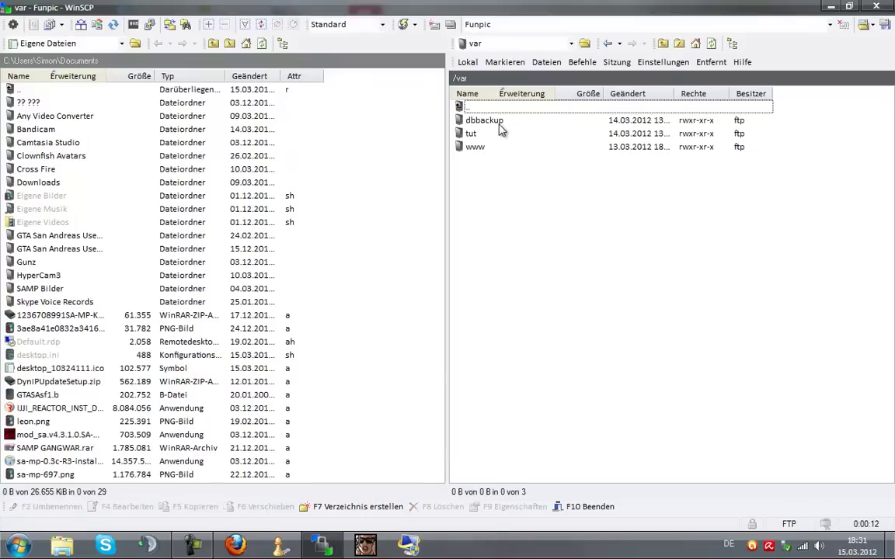
double_click(488, 137)
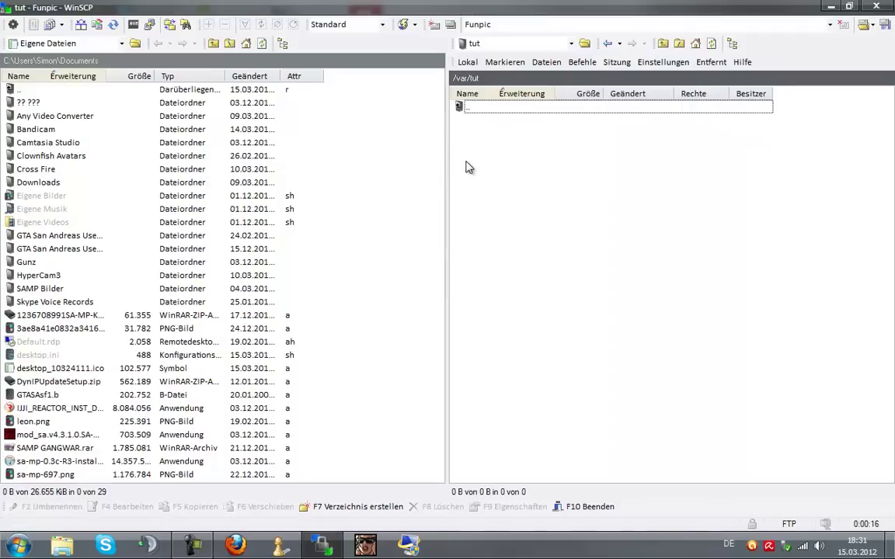
click(831, 6)
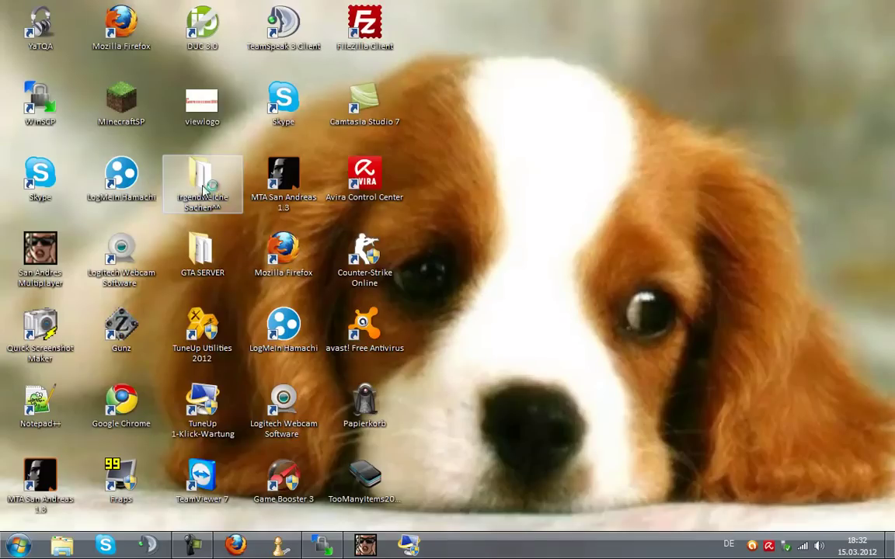
Open wbb3.1.6.zip from the Irgendwelche Sachen^^ folder in WinRAR and close Explorer.
double_click(204, 186)
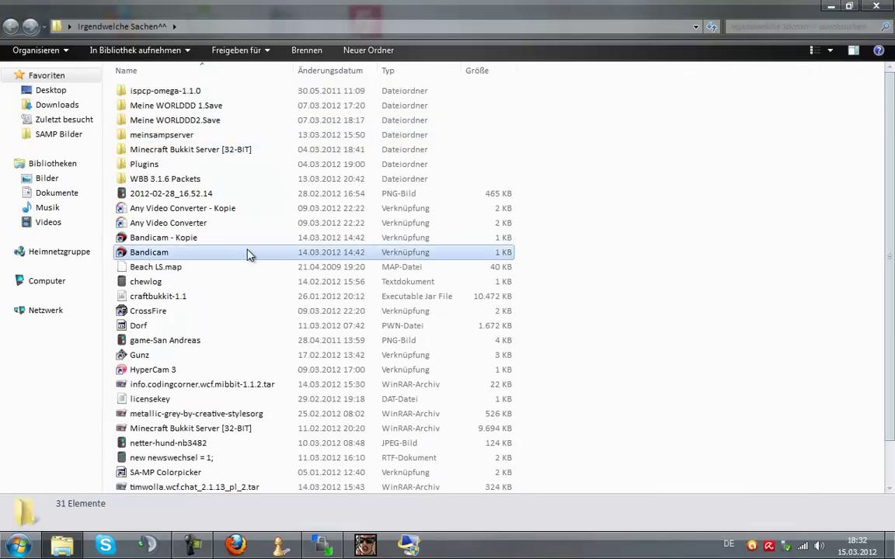
double_click(249, 252)
scroll(241, 249, down, 1)
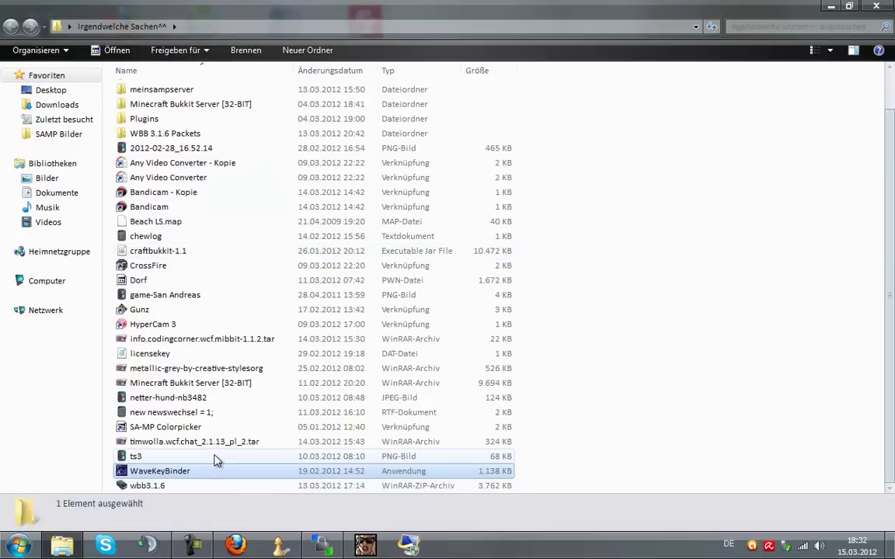
key(w)
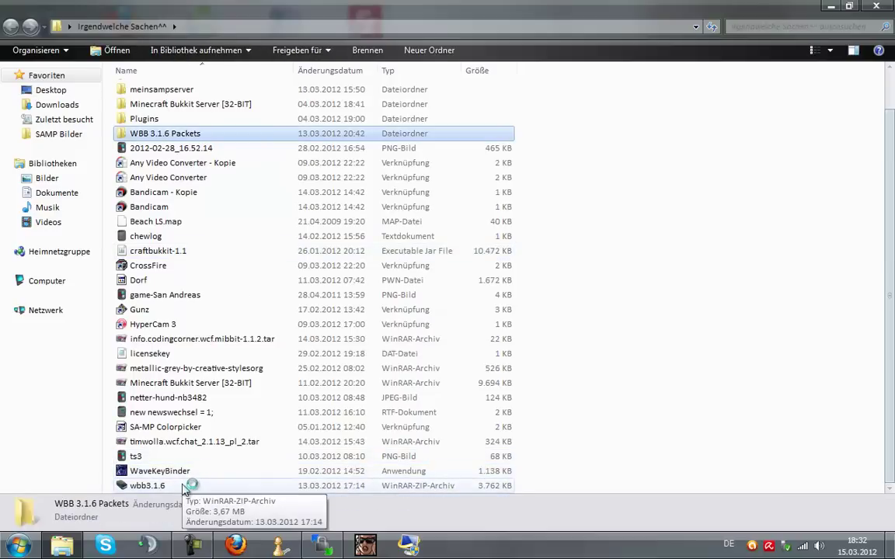
click(184, 487)
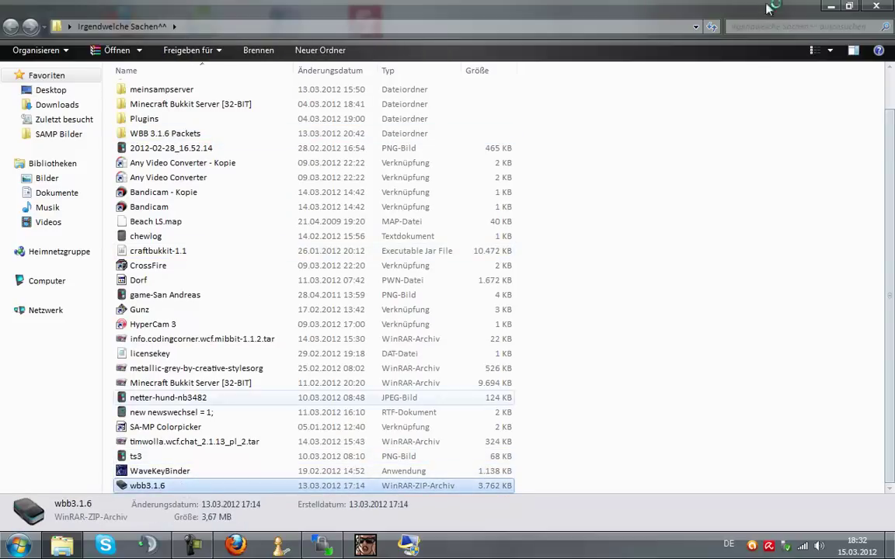
click(877, 6)
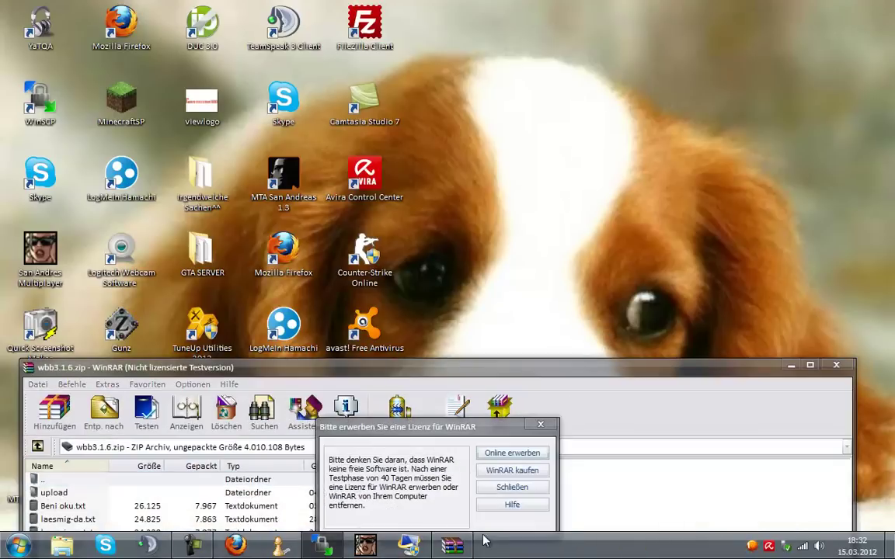
Dismiss the WinRAR licence reminder and select the archive's text files.
click(500, 488)
drag(466, 370, 481, 56)
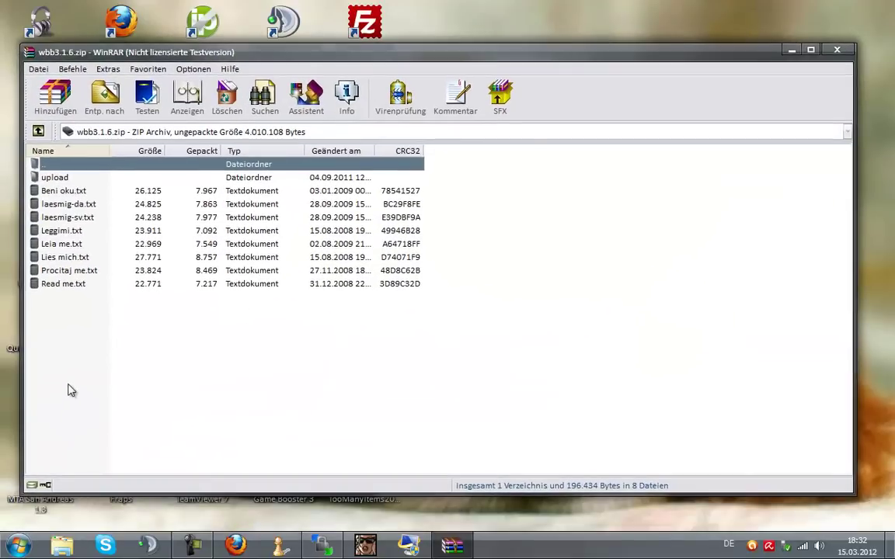
drag(68, 383, 72, 276)
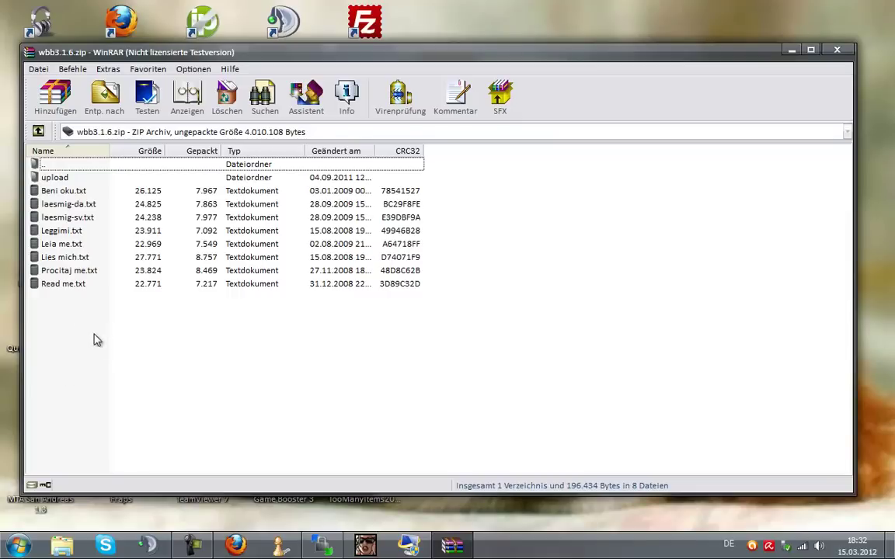
click(67, 204)
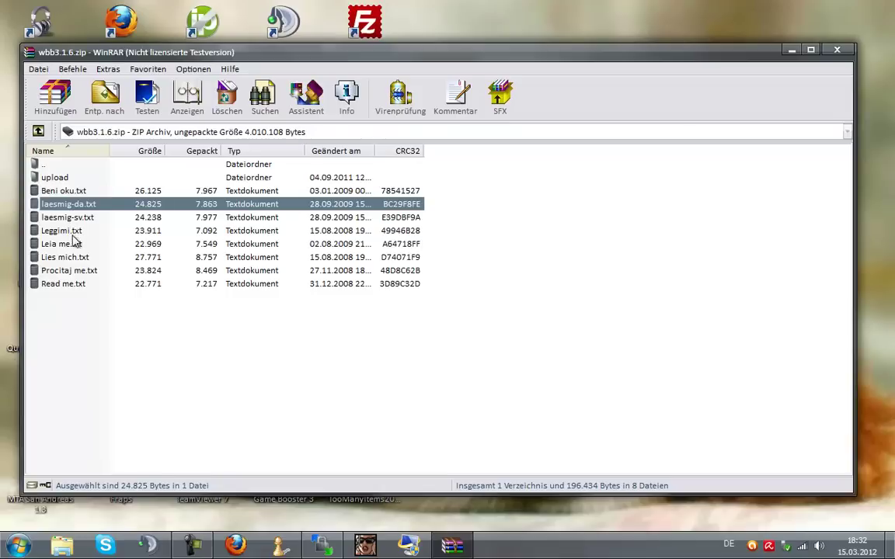
click(83, 260)
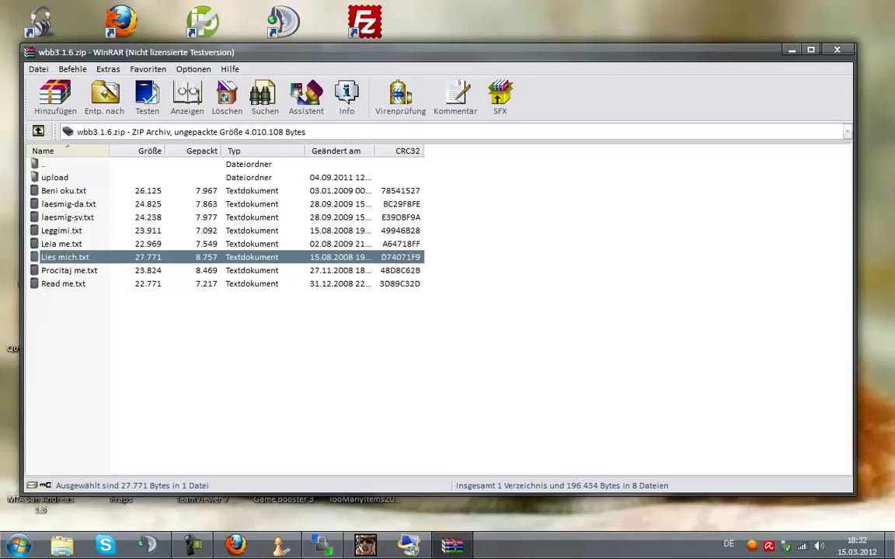
click(115, 288)
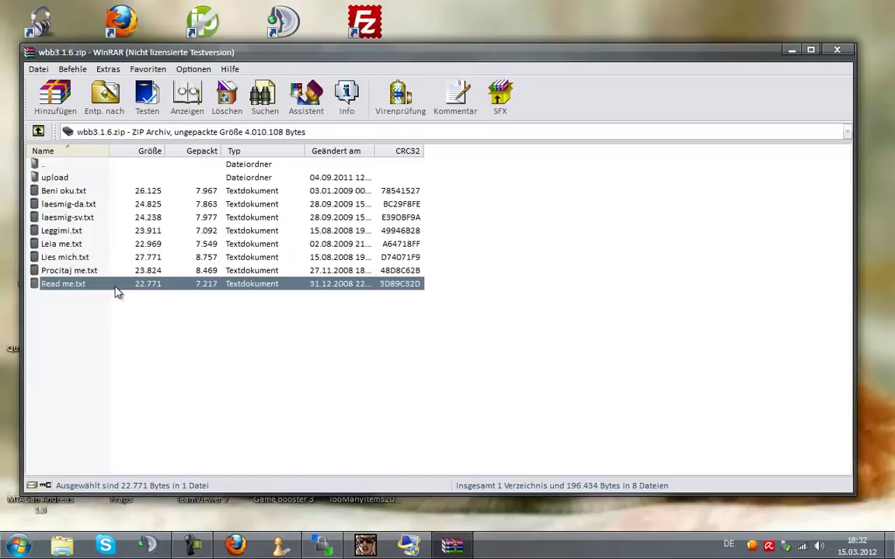
drag(74, 360, 83, 174)
Check the upload folder's contents, then drag upload and all eight text files onto WinSCP.
double_click(77, 179)
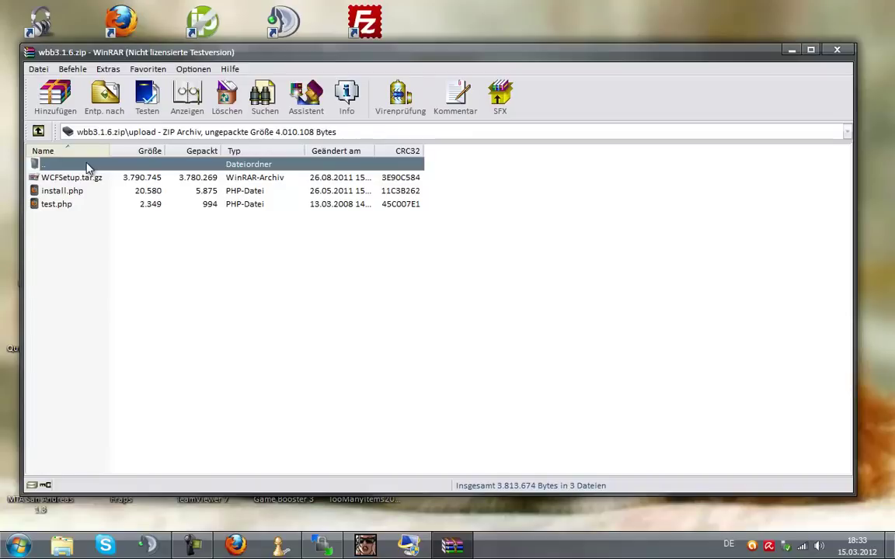
double_click(87, 164)
drag(84, 292, 634, 178)
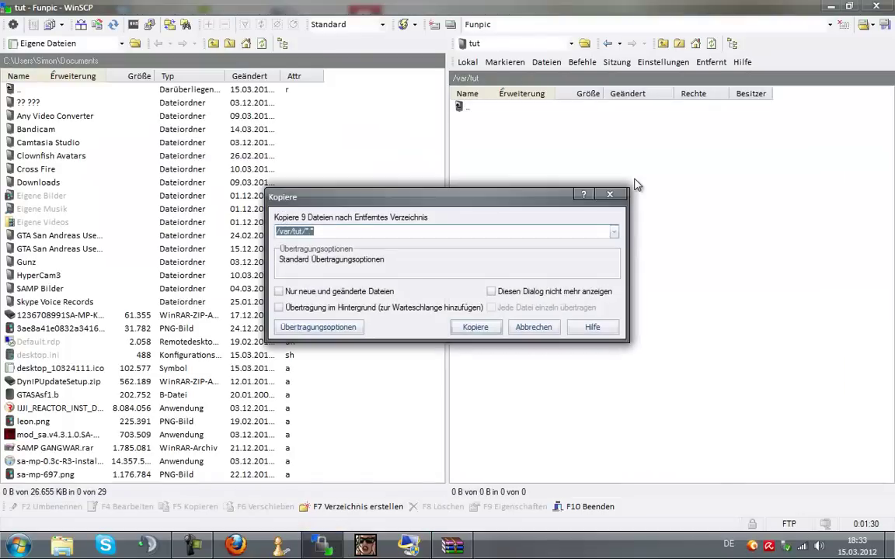
Copy the nine items to /var/tut and open the uploaded upload folder.
click(472, 328)
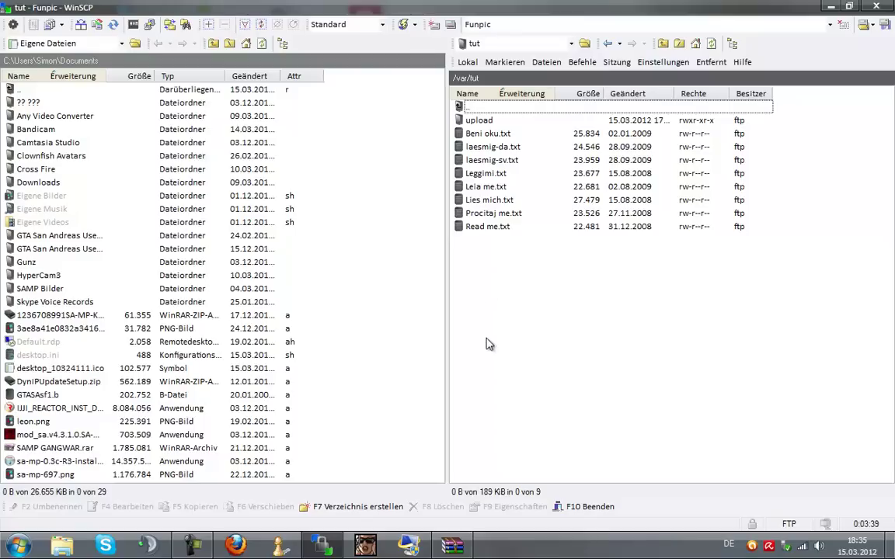
drag(439, 307, 489, 251)
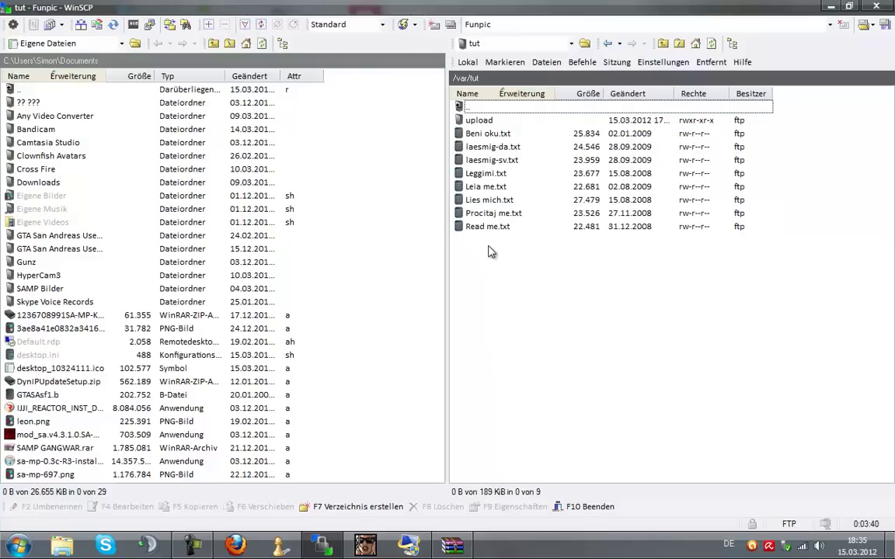
double_click(478, 121)
Review install.php, test.php and WCFSetup.tar.gz on the server, then switch to Firefox.
drag(443, 165, 496, 216)
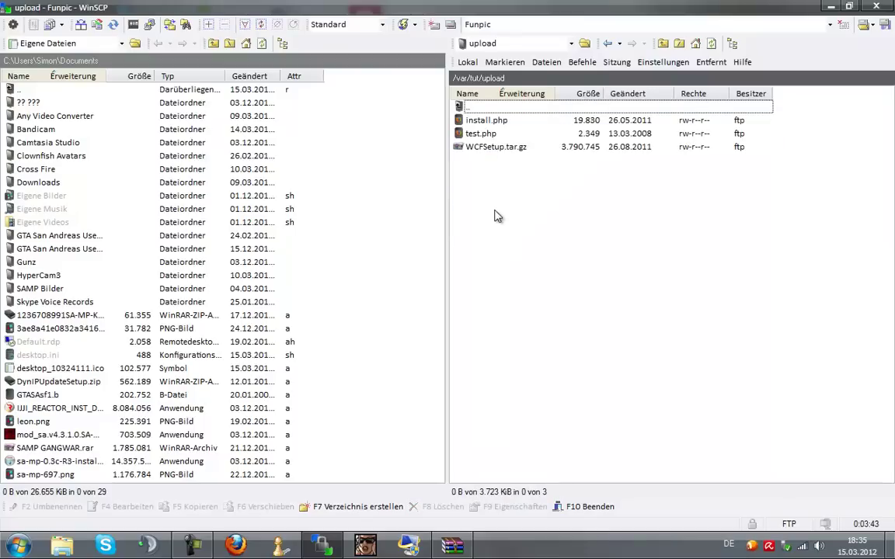
click(500, 122)
click(500, 147)
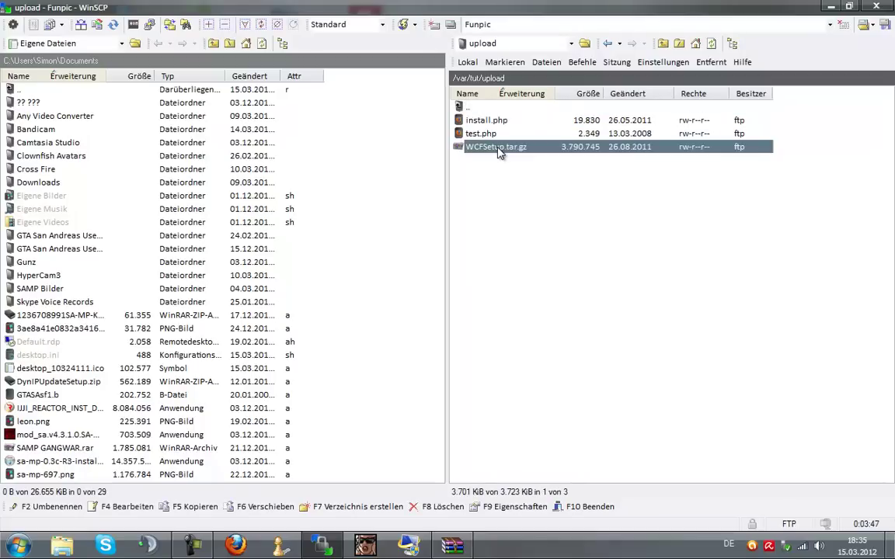
click(595, 204)
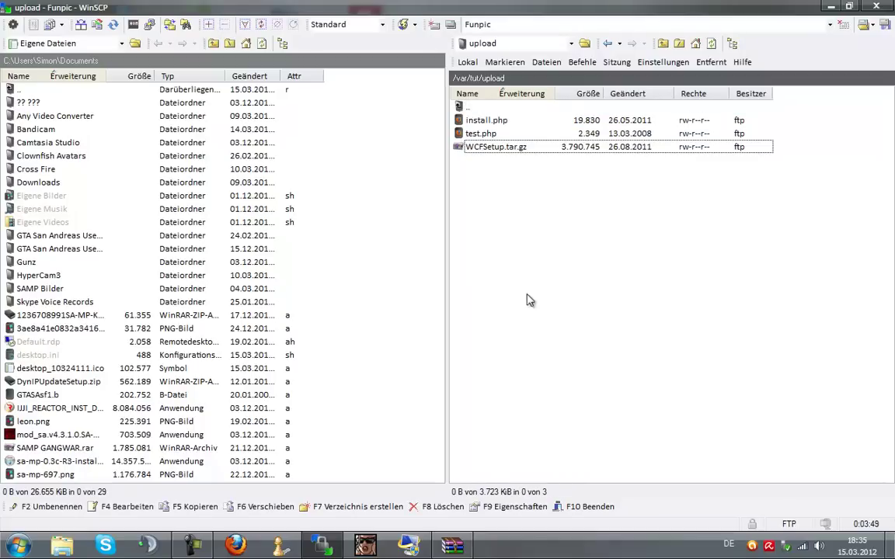
click(225, 548)
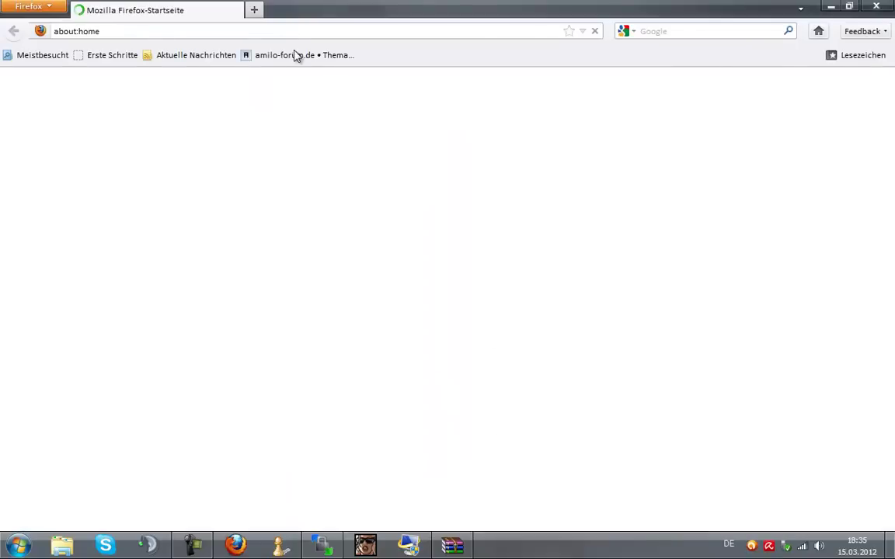
Replace the Firefox address with funpic.de and load the site.
click(299, 33)
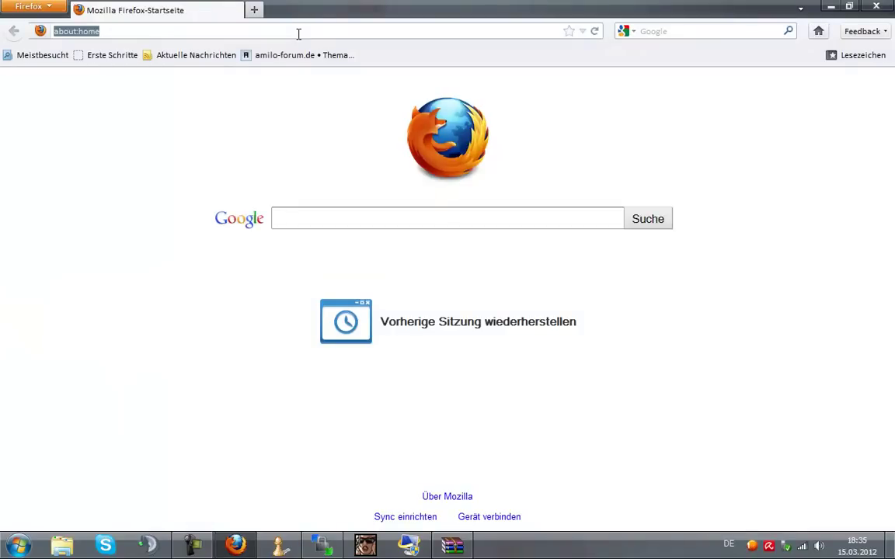
key(BackSpace)
text(un)
key(BackSpace)
key(BackSpace)
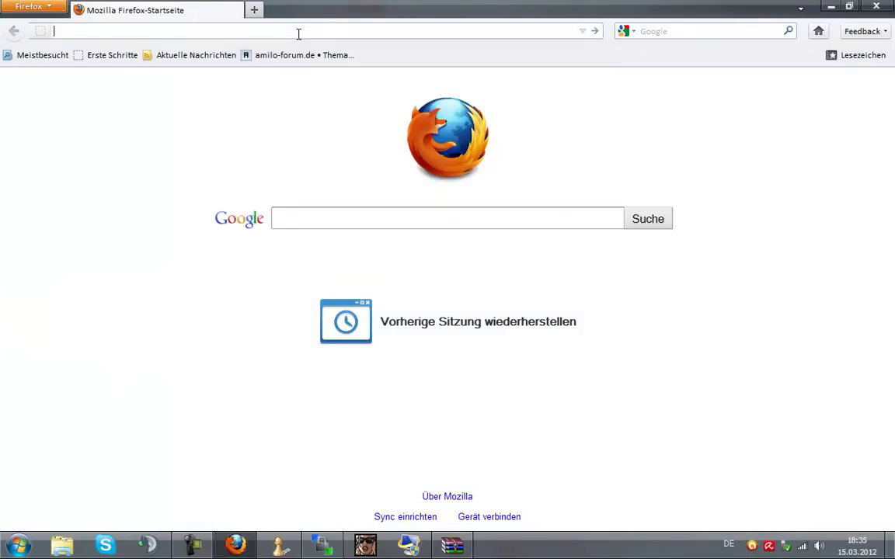
text(funpic.de)
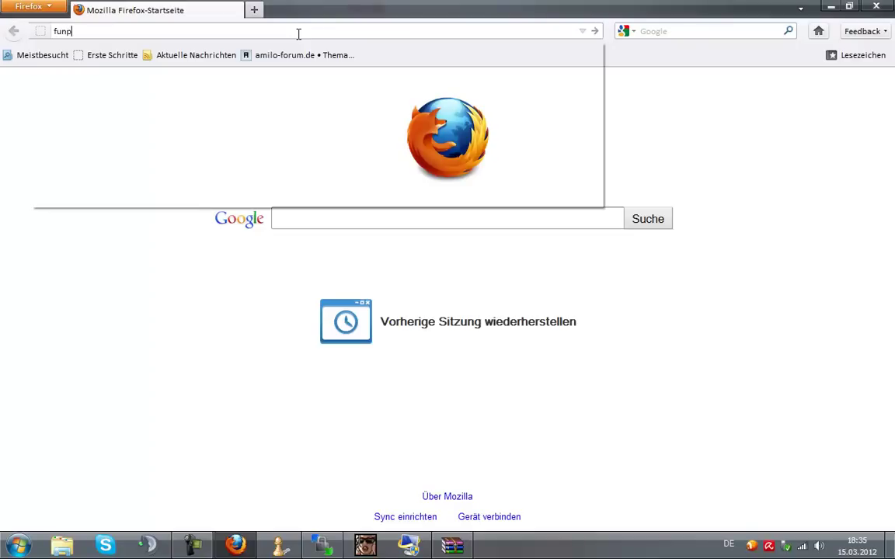
key(Return)
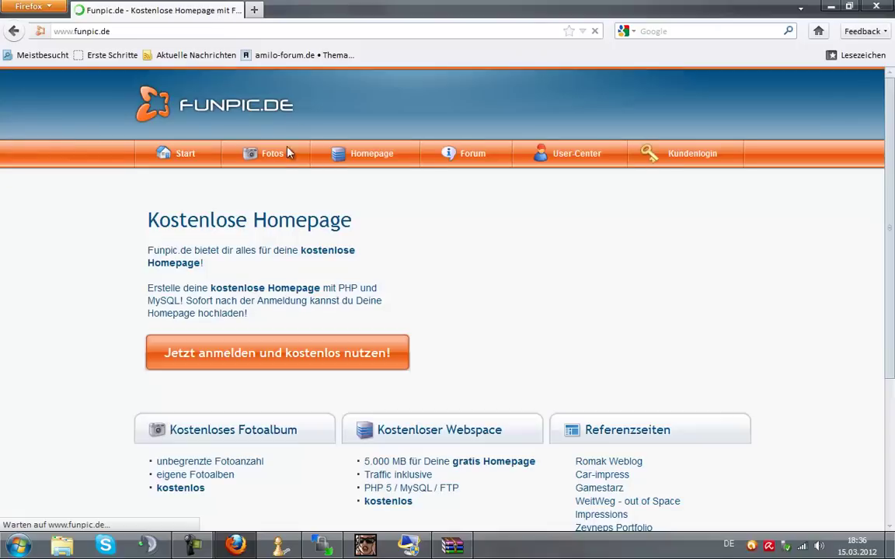
Log into the Funpic User-Center and open the Webhosting MySQL database list.
click(573, 155)
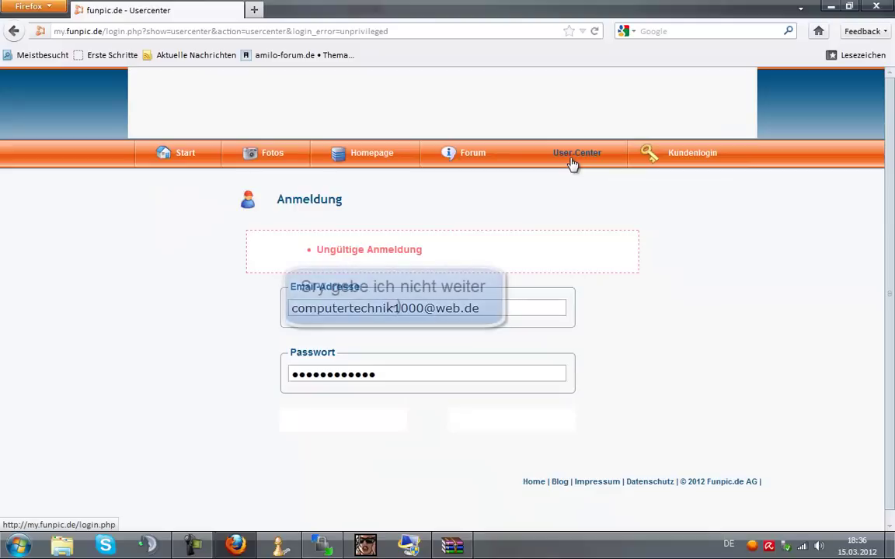
click(376, 424)
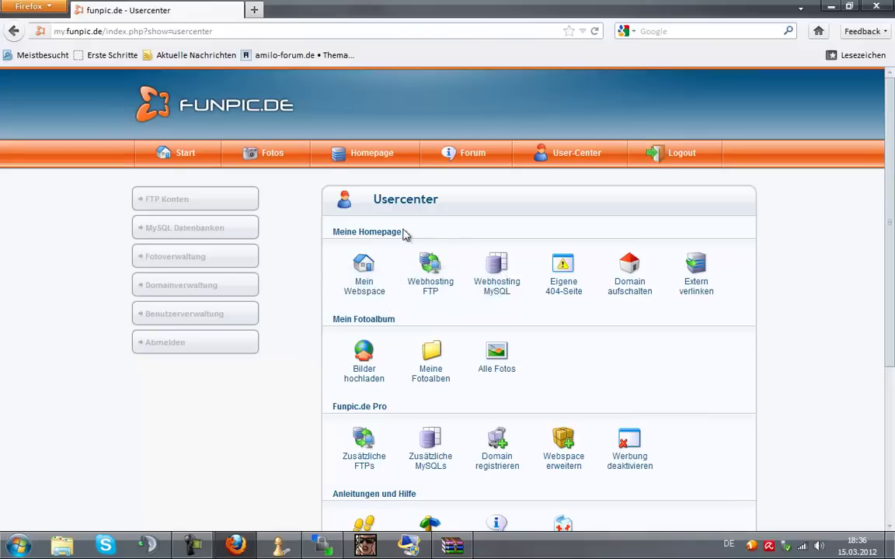
click(500, 270)
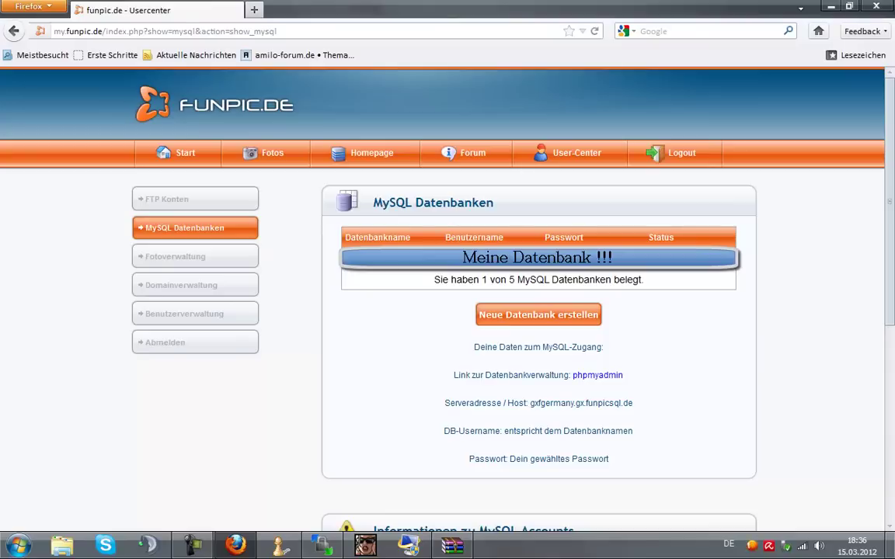
Start a new database with a short password, which Funpic rejects.
click(548, 319)
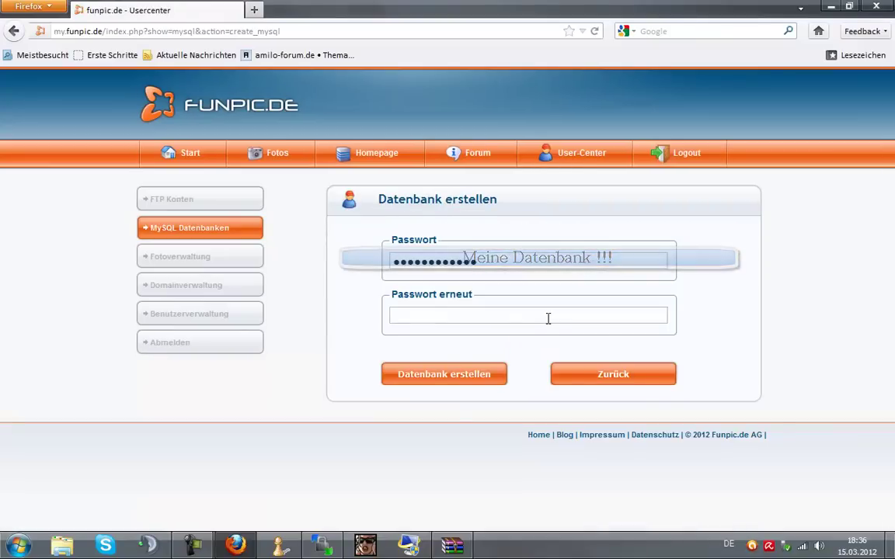
drag(504, 262, 355, 261)
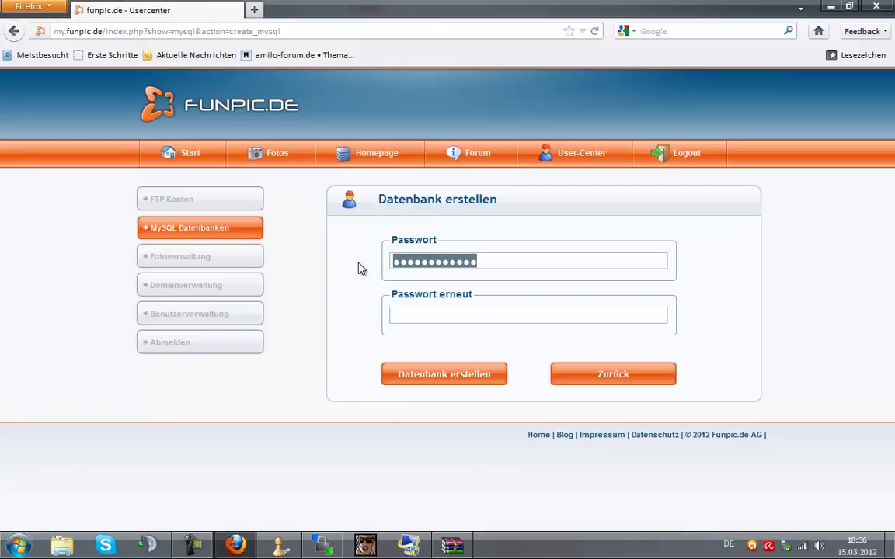
key(BackSpace)
text(•••)
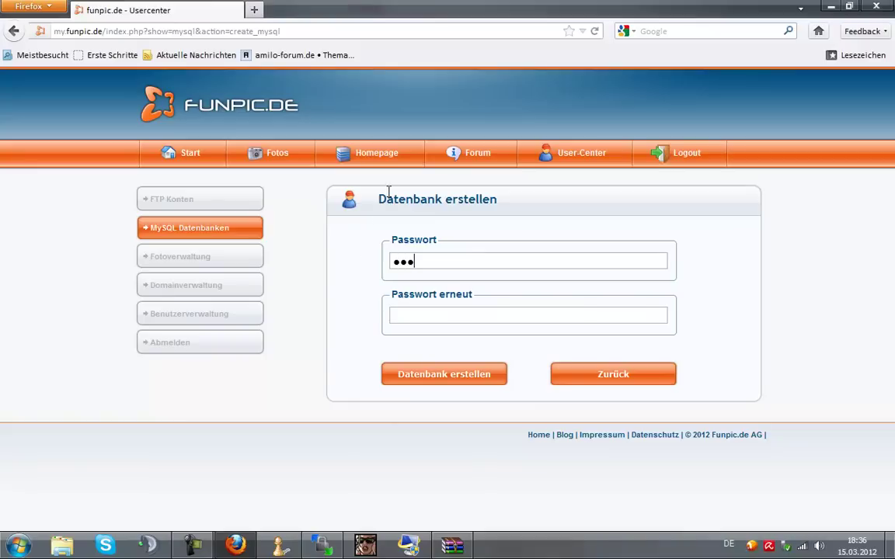
text(•)
click(437, 367)
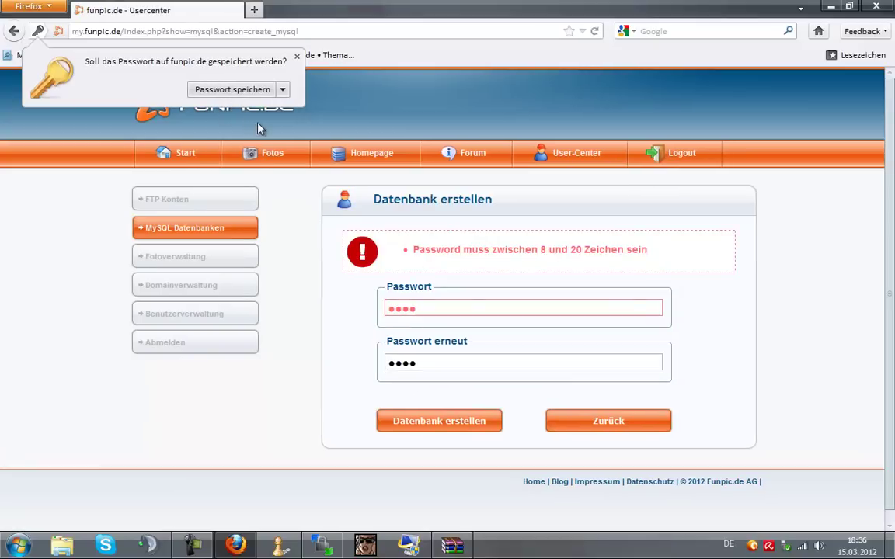
Re-enter an 8-character password, create the database, and return to the list.
drag(468, 312, 360, 304)
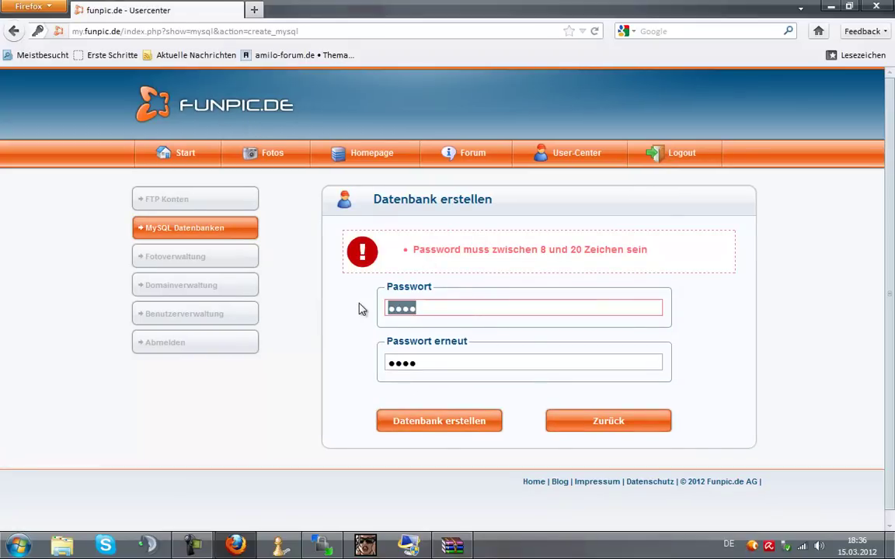
key(BackSpace)
text(123)
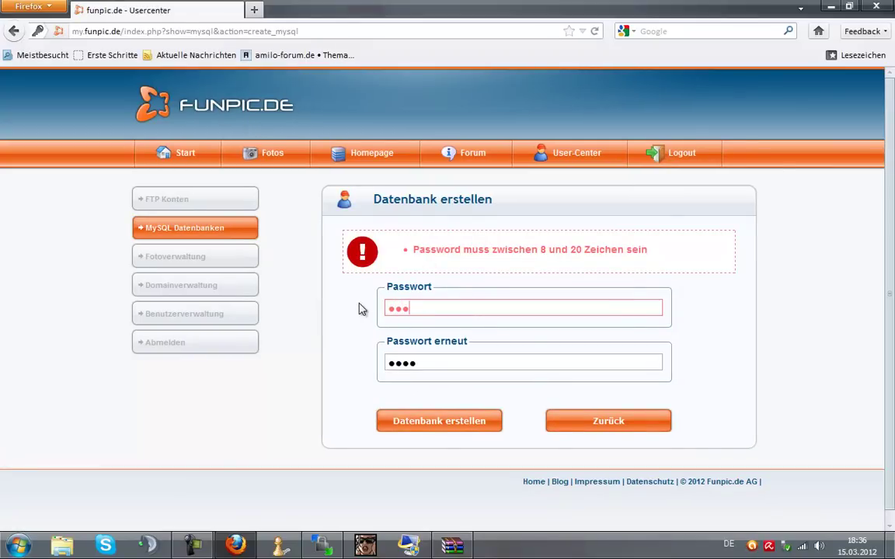
text(45678)
drag(426, 366, 330, 360)
key(BackSpace)
text(12345678)
click(398, 423)
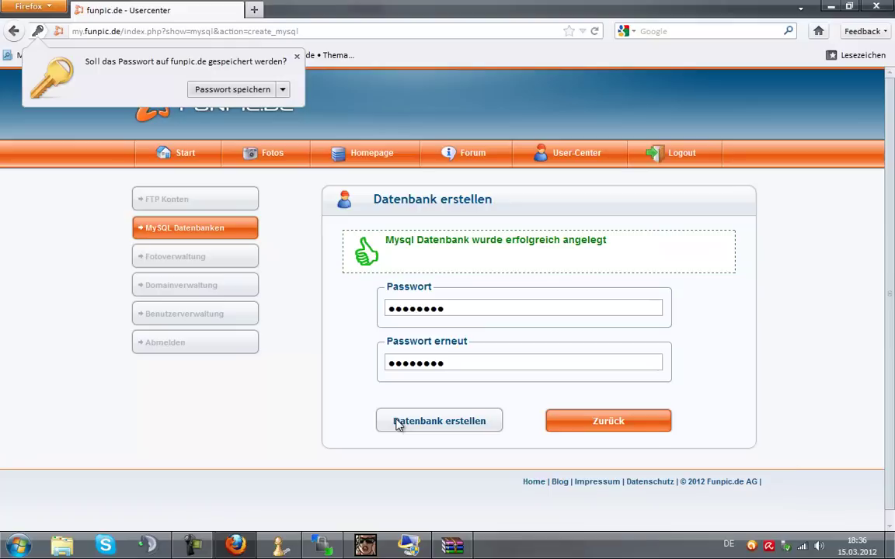
click(614, 423)
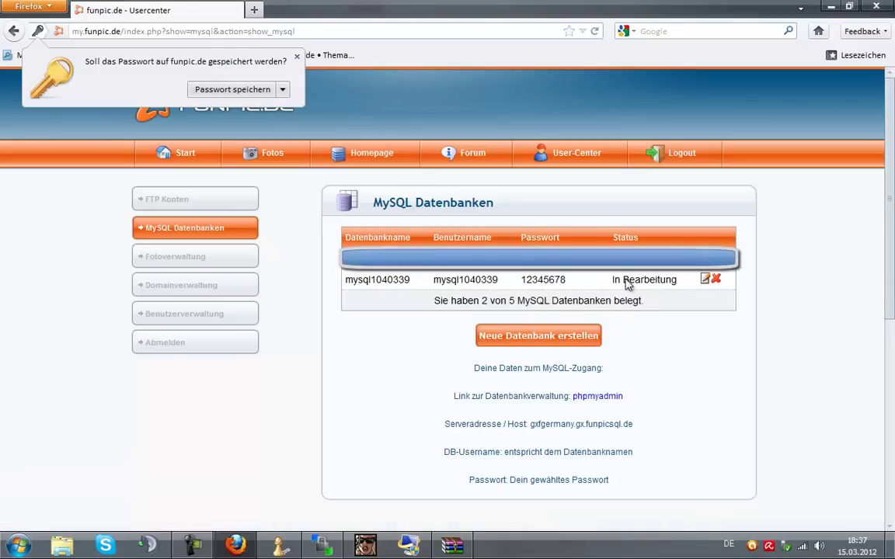
Refresh the MySQL list until the new database shows Aktiv, then switch to WinSCP.
key(Escape)
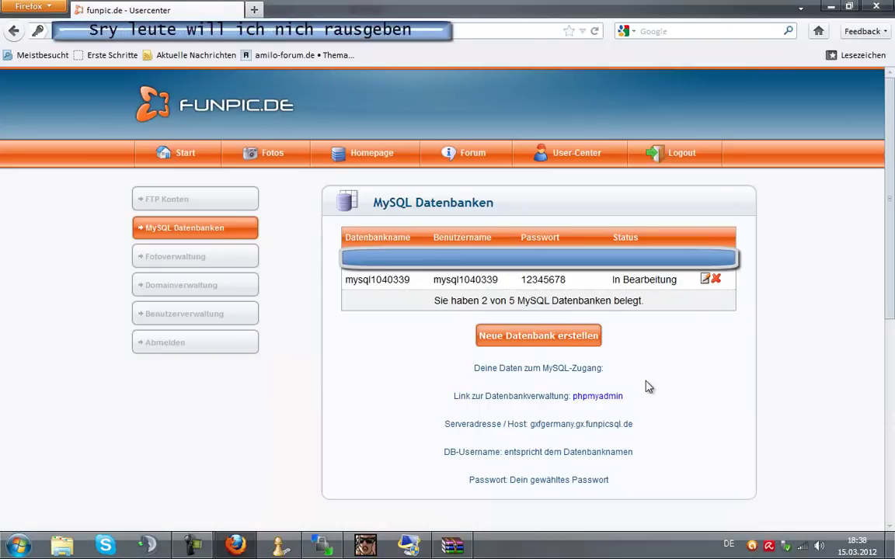
click(208, 229)
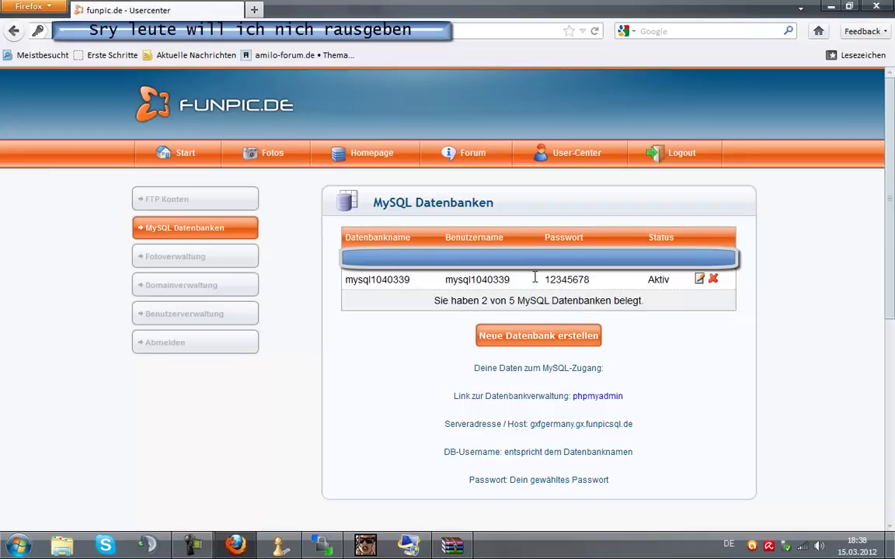
drag(358, 280, 429, 280)
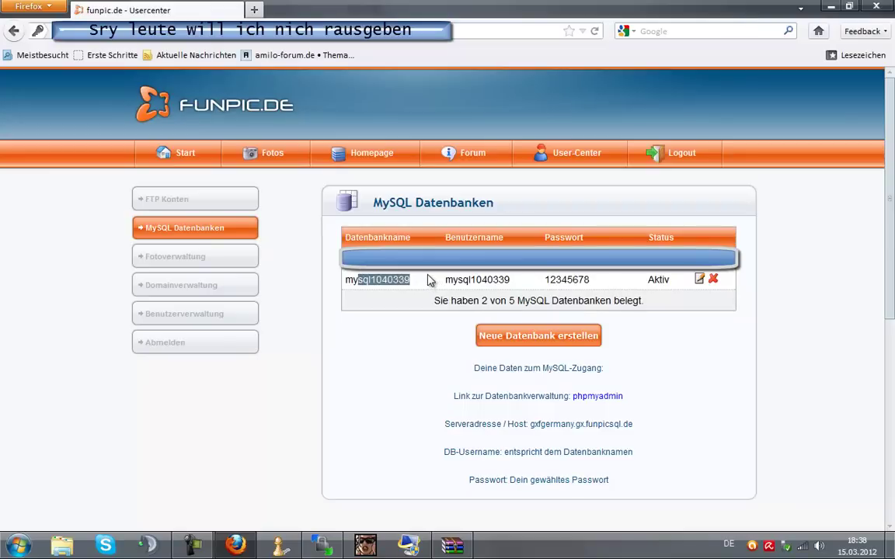
click(430, 280)
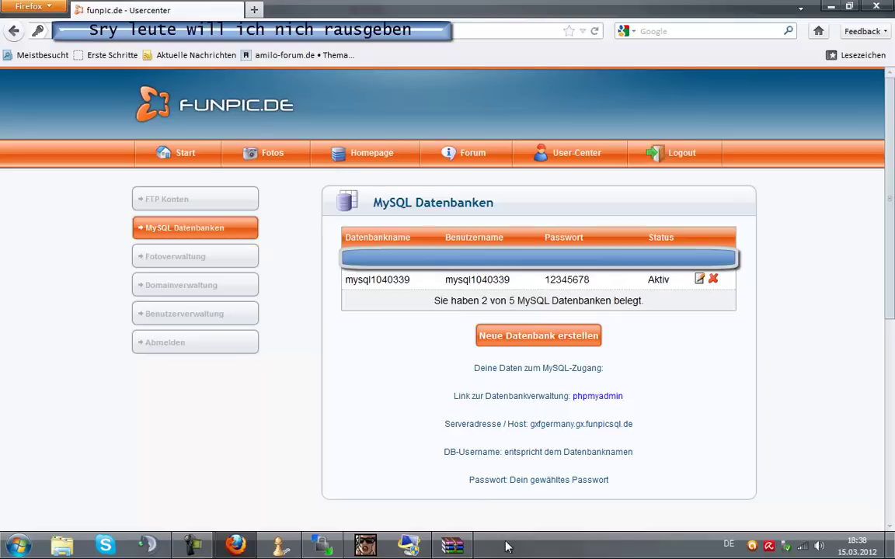
key(alt+Tab)
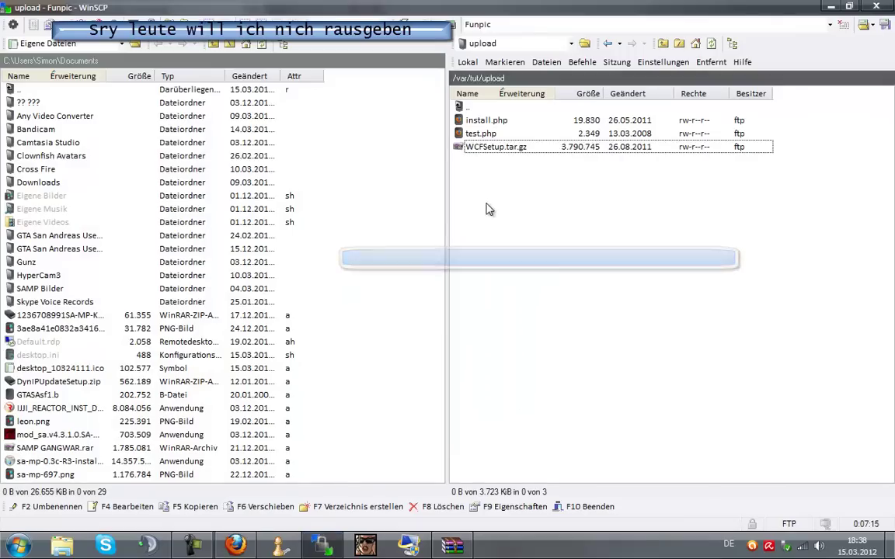
Confirm install.php and WCFSetup.tar.gz are in /var/tut/upload, then return to Firefox.
drag(529, 147, 519, 138)
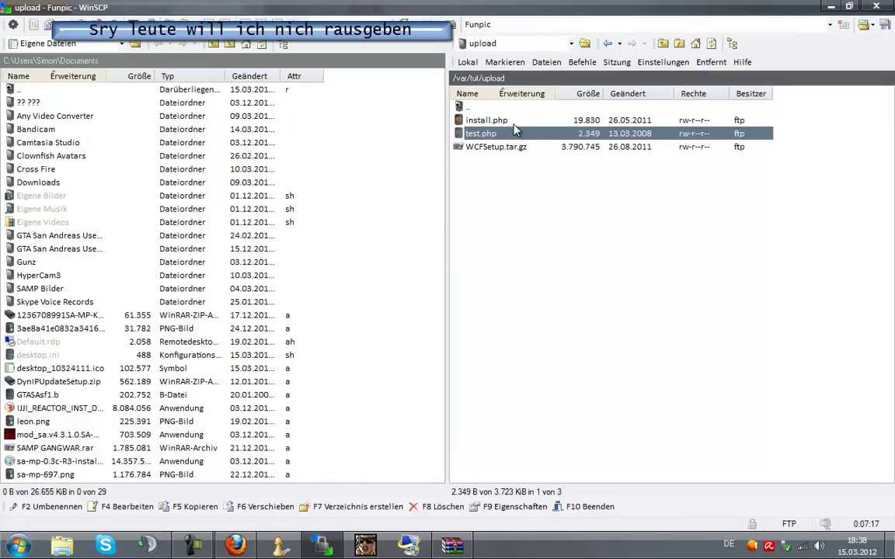
click(487, 121)
click(238, 544)
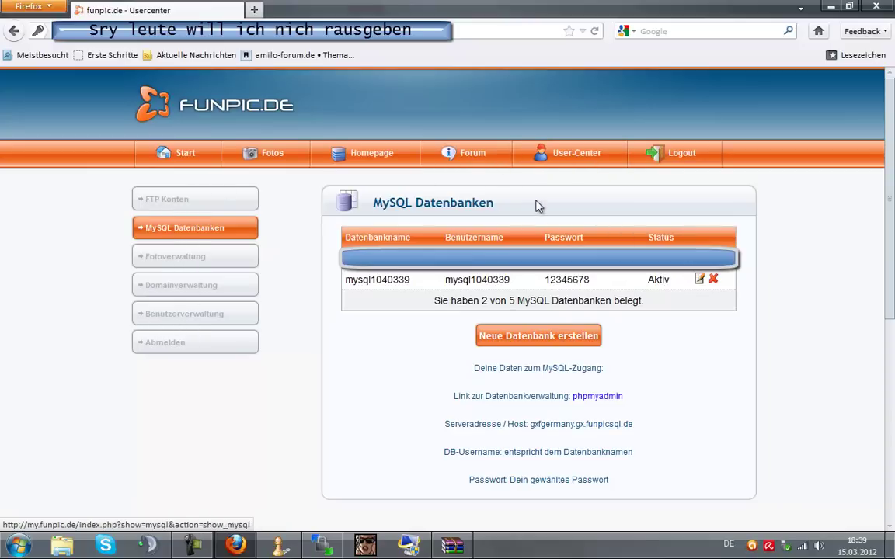
Open the Mein Webspace details and launch the webspace's direct URL in a new tab.
click(557, 168)
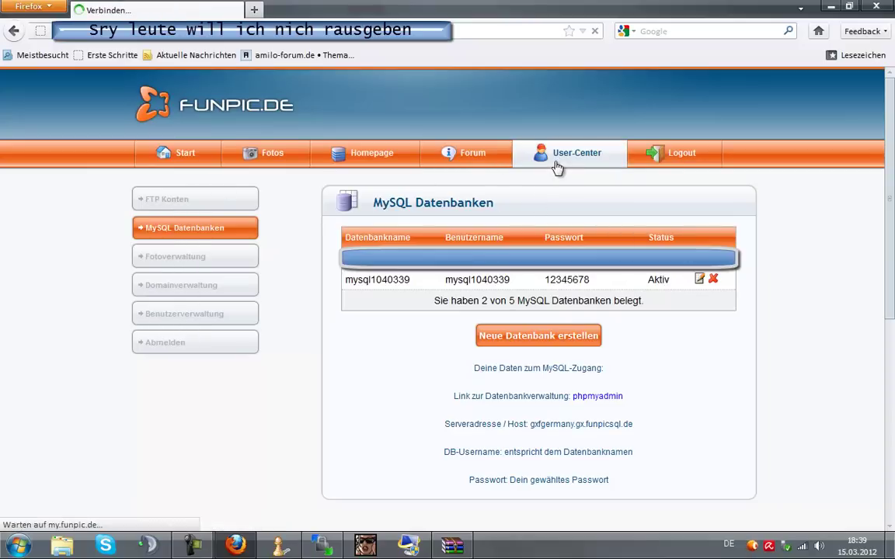
click(345, 276)
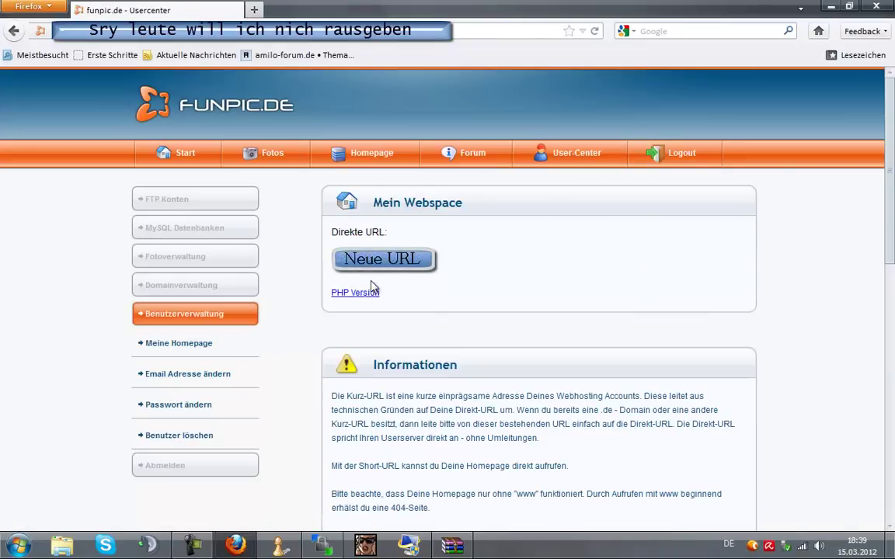
click(346, 249)
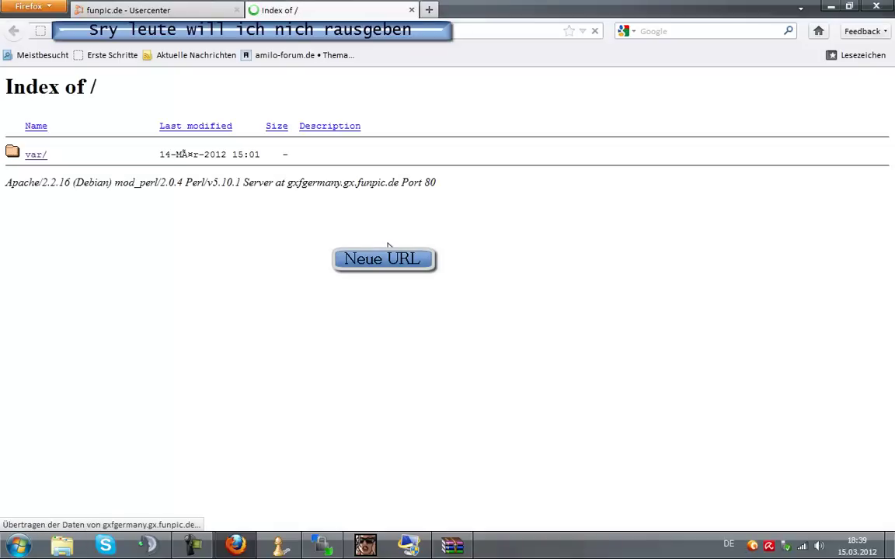
Browse to var/tut/upload and run test.php to confirm PHP5 is available.
click(32, 156)
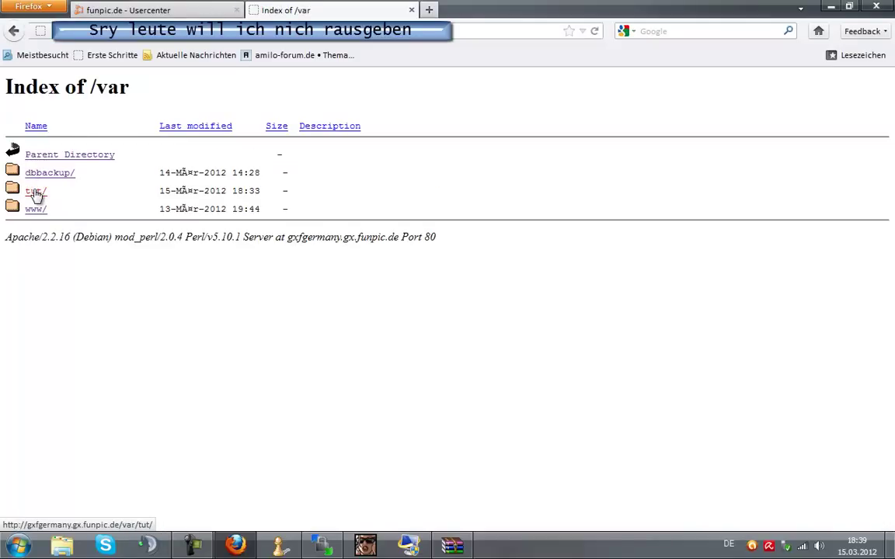
click(35, 193)
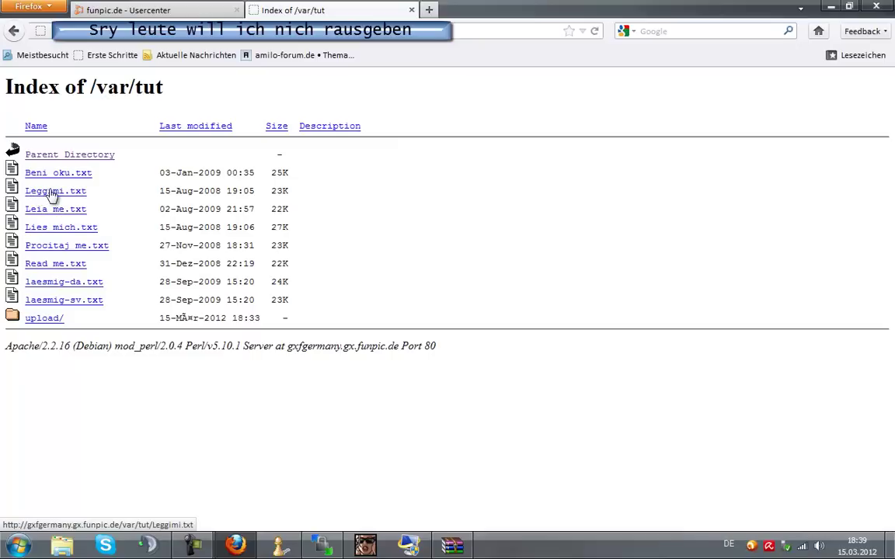
click(52, 319)
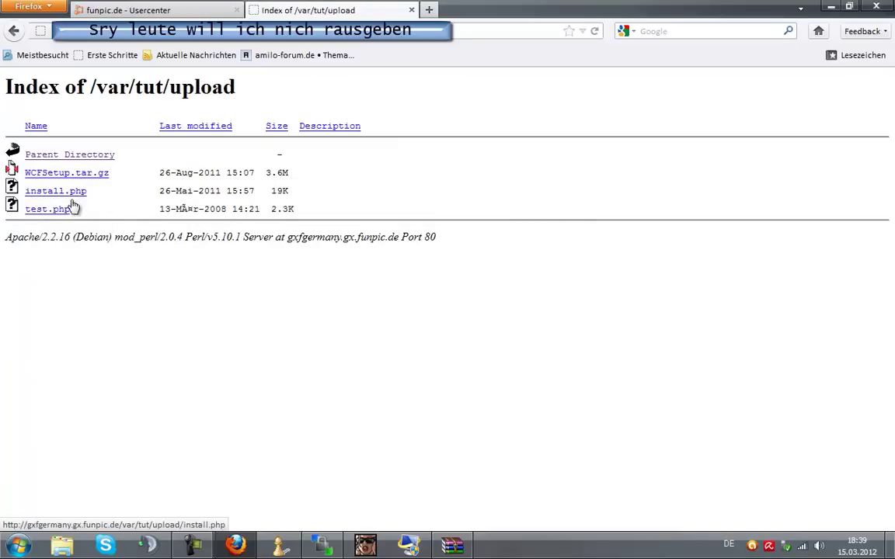
click(66, 212)
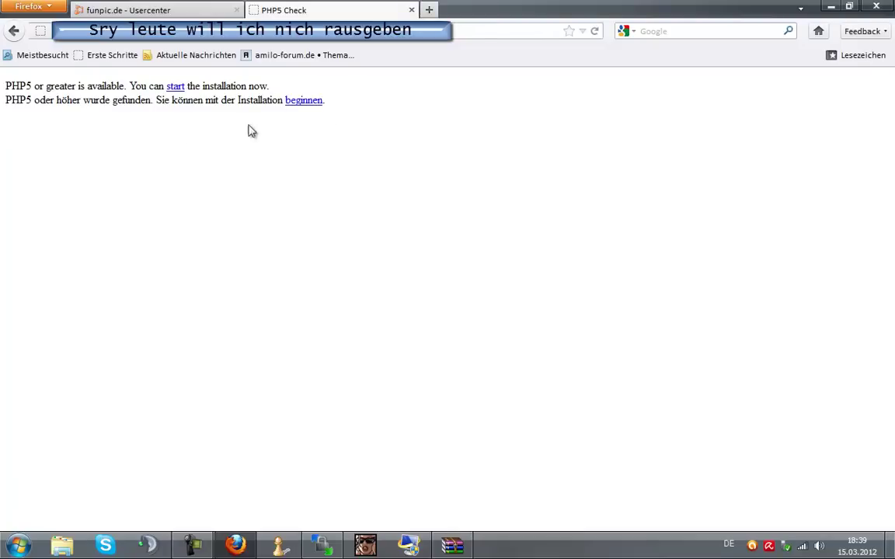
Start the forum installer, pass the language step, accept the licence terms and continue.
click(318, 103)
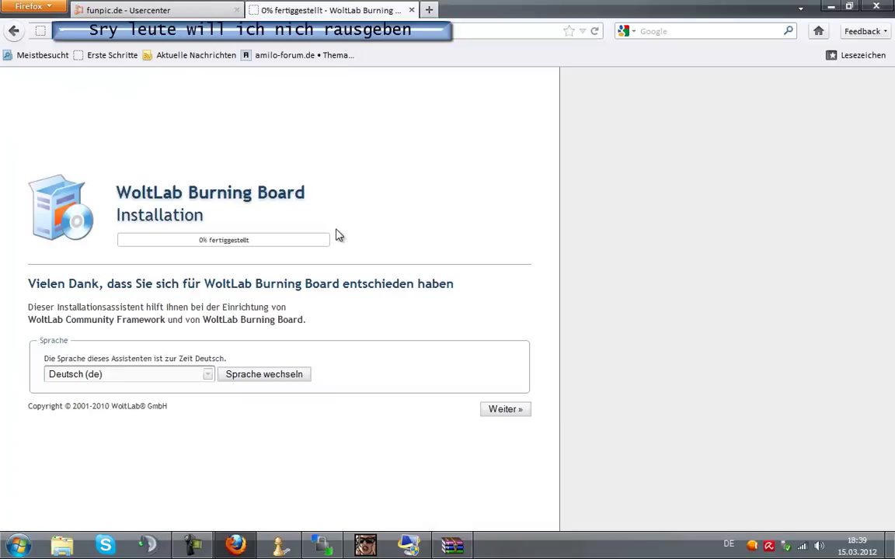
click(506, 411)
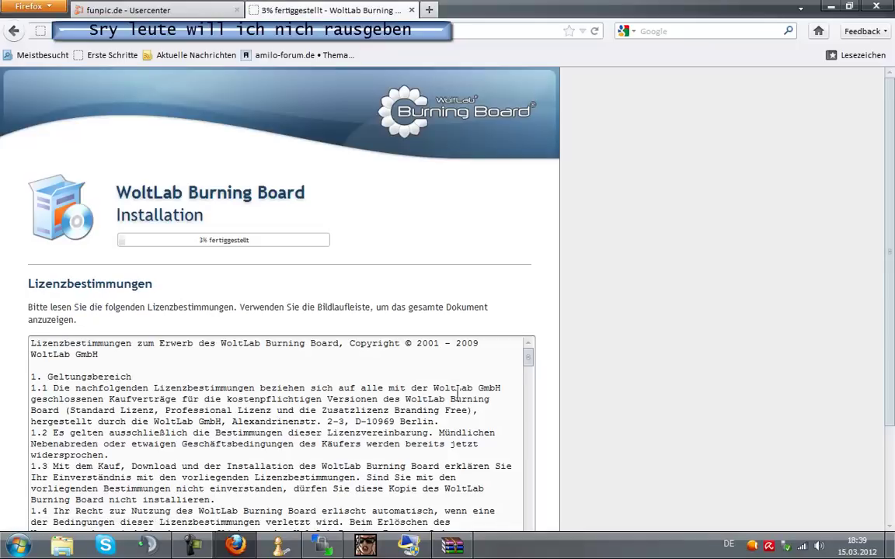
scroll(459, 393, down, 4)
scroll(581, 390, down, 3)
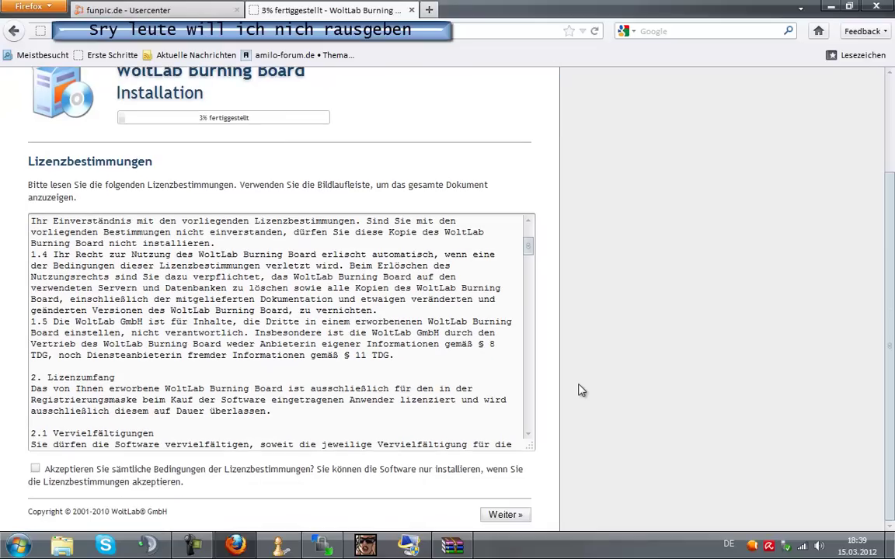
click(45, 470)
click(520, 516)
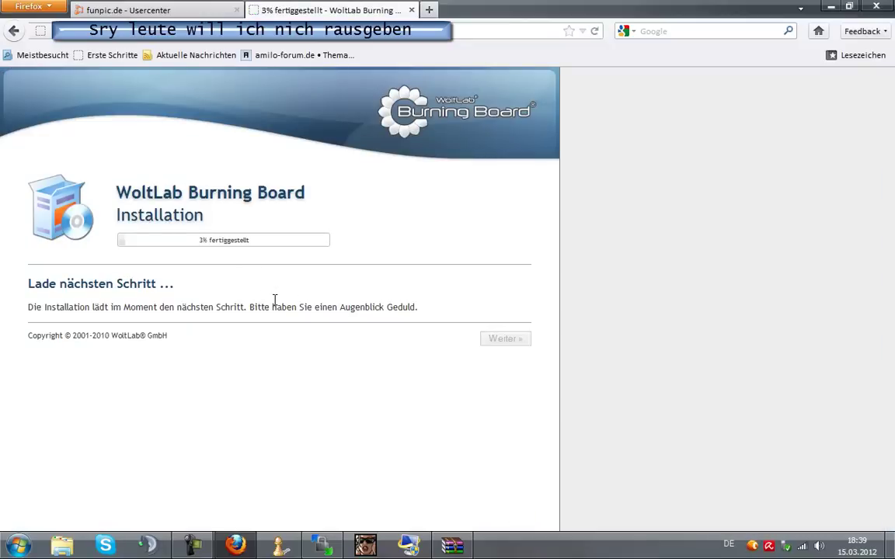
scroll(359, 265, down, 4)
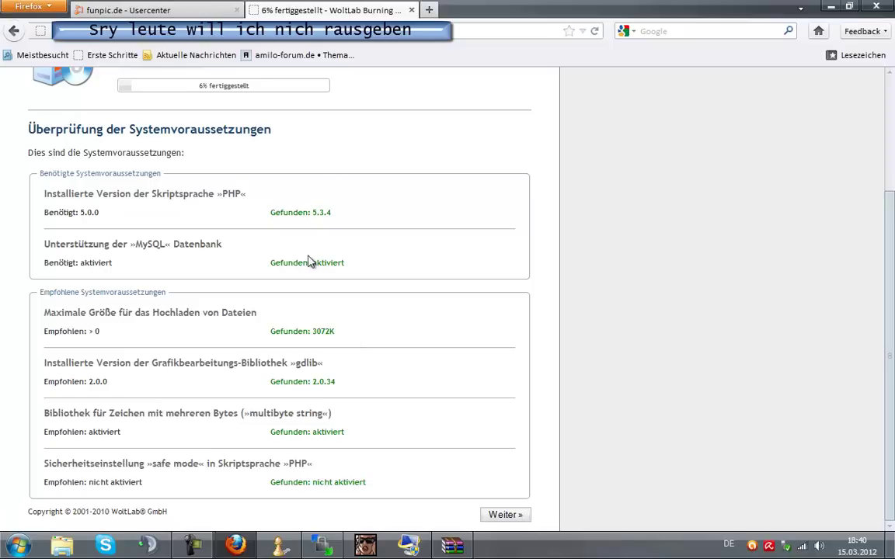
Pass the requirements check, review the suggested Installationsverzeichnis path and keep it.
click(505, 515)
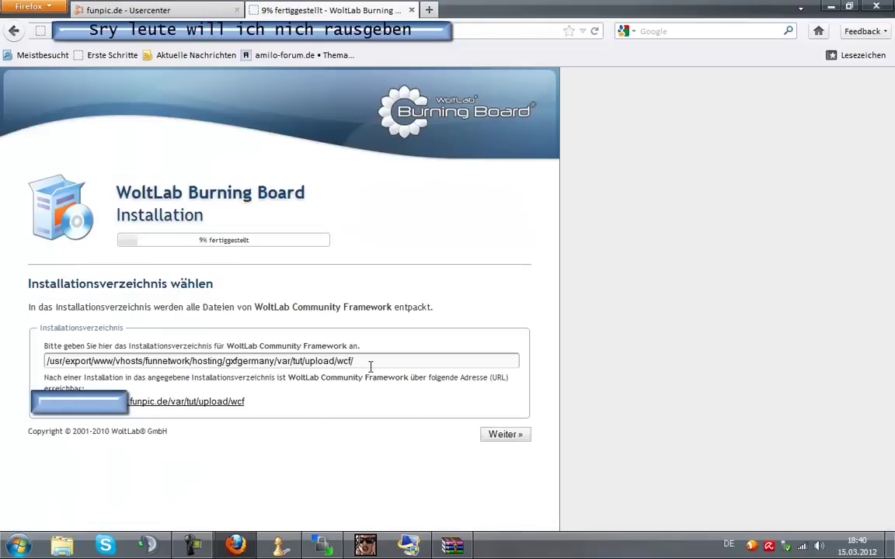
click(375, 364)
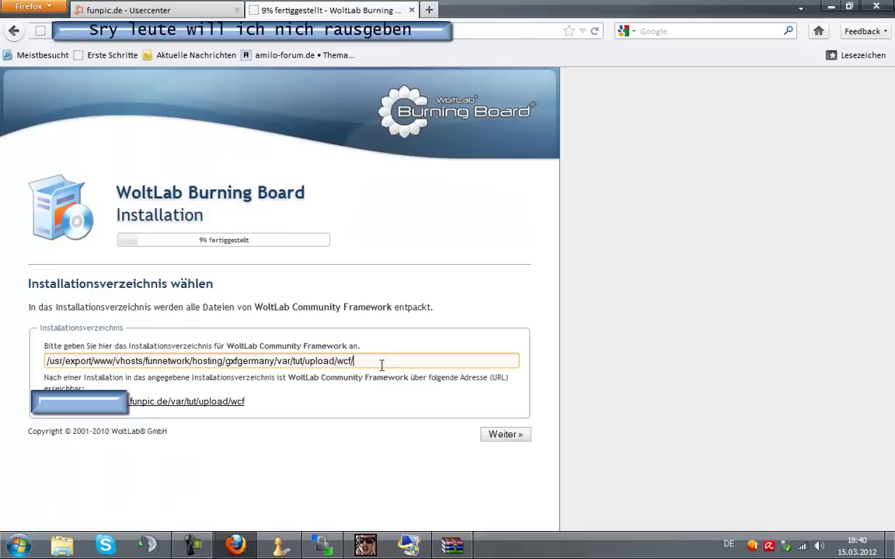
mouse_move(382, 365)
mouse_down()
mouse_move(46, 362)
mouse_move(398, 362)
mouse_up()
drag(394, 361, 369, 363)
click(484, 439)
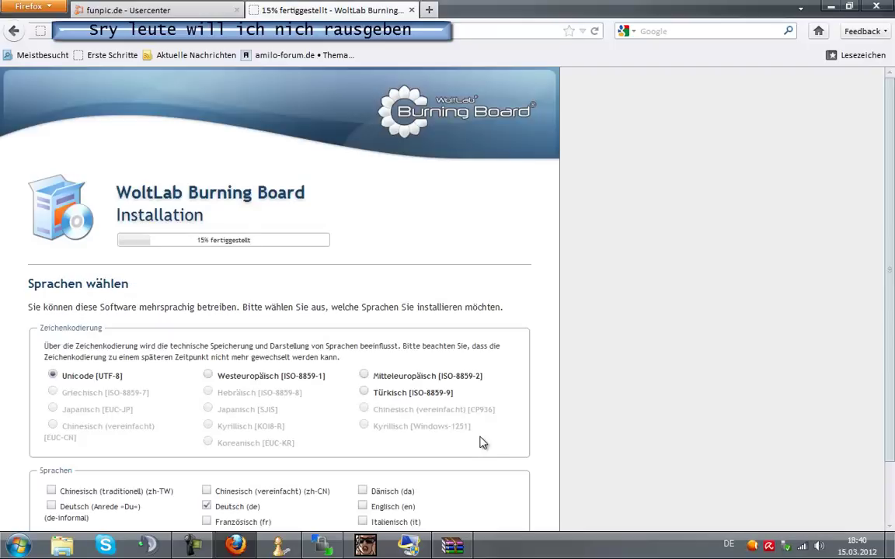
Keep Unicode (UTF-8) and Deutsch (de) selected and continue.
scroll(480, 443, down, 2)
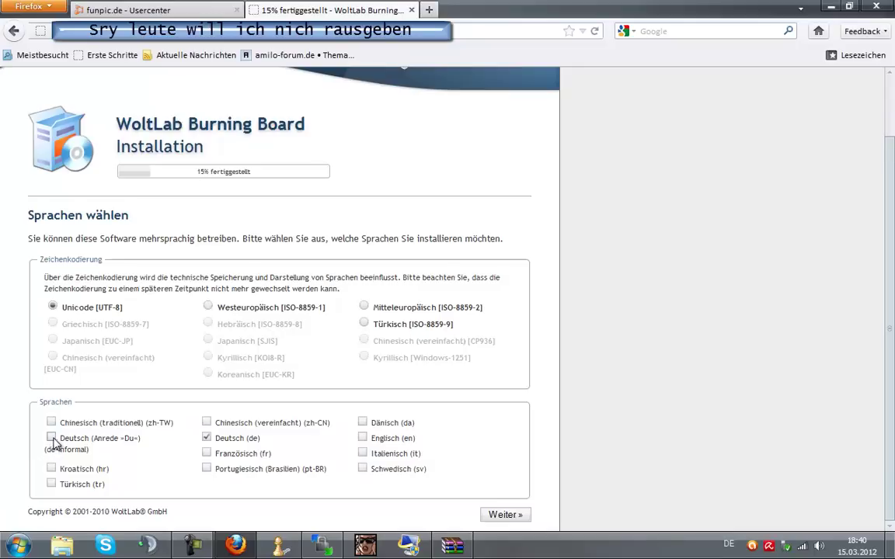
click(501, 518)
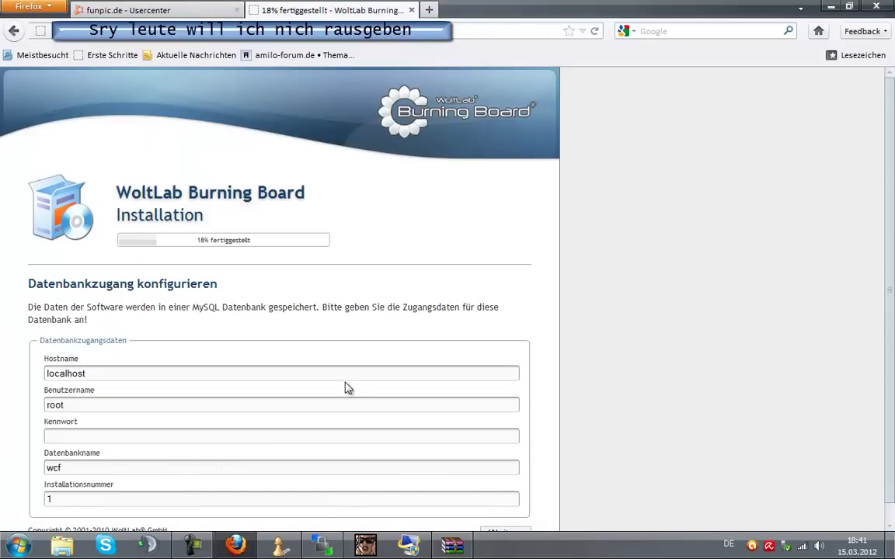
Replace localhost in Hostname with the MySQL server host copied from the Funpic database overview.
scroll(148, 124, down, 1)
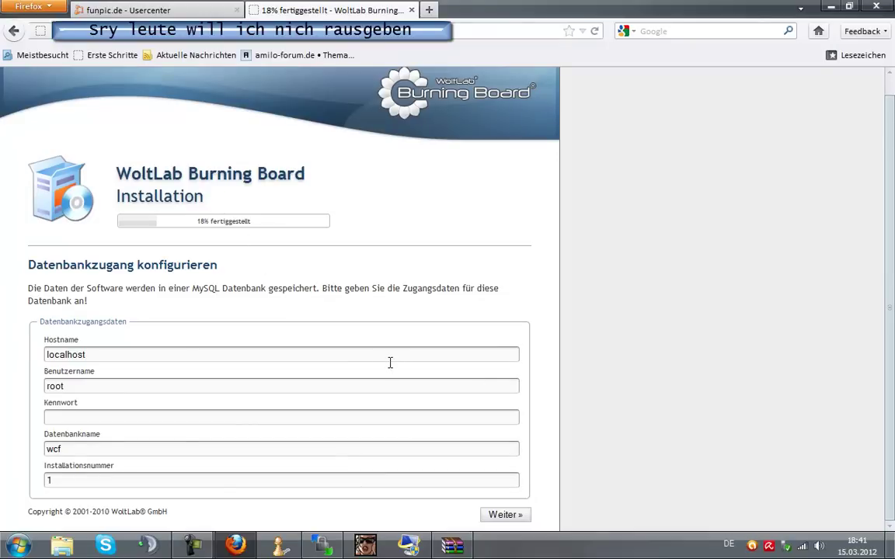
drag(168, 351, 8, 344)
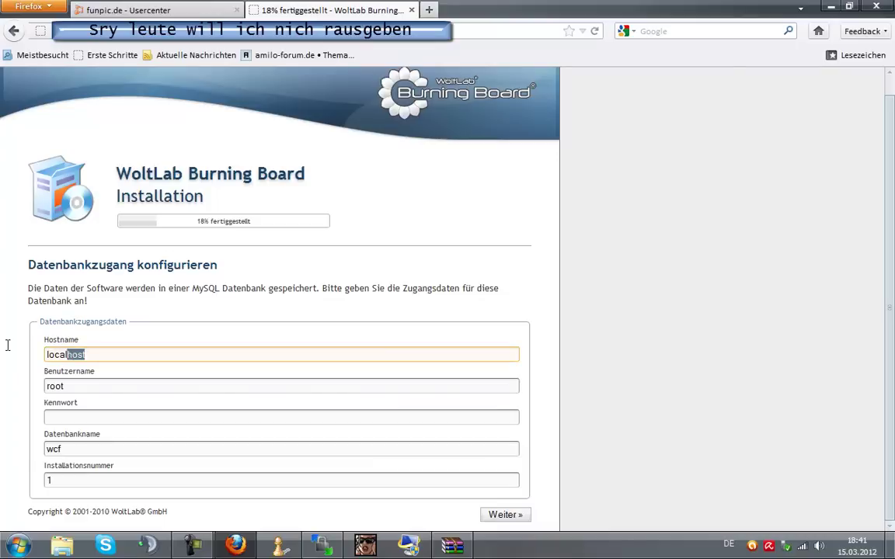
key(BackSpace)
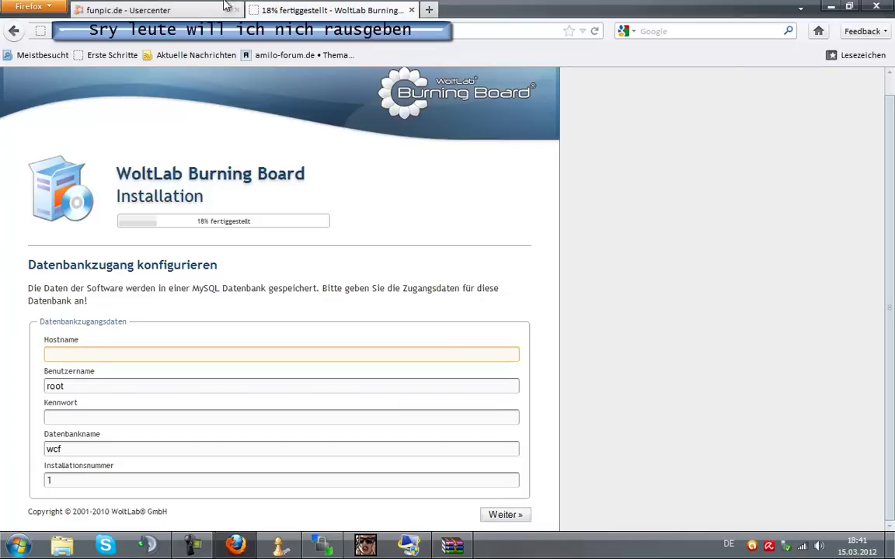
click(161, 10)
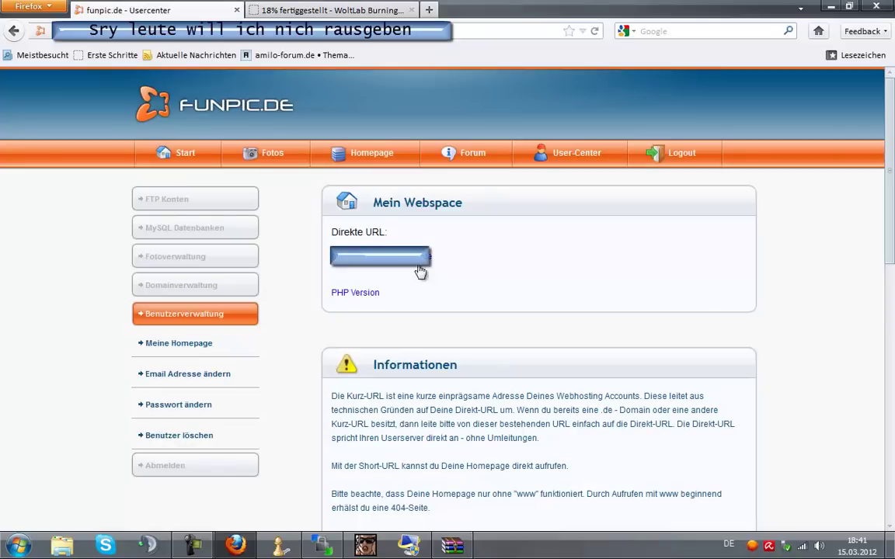
key(ctrl+a)
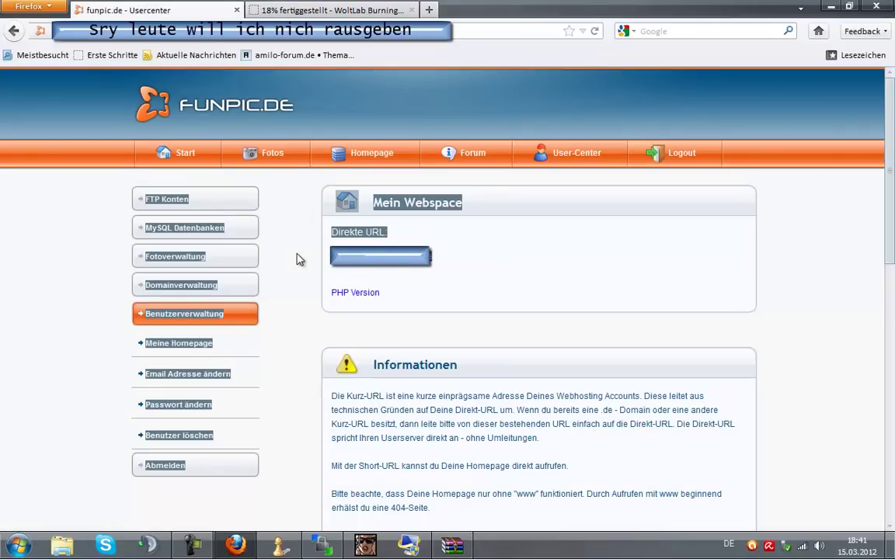
click(467, 266)
click(178, 232)
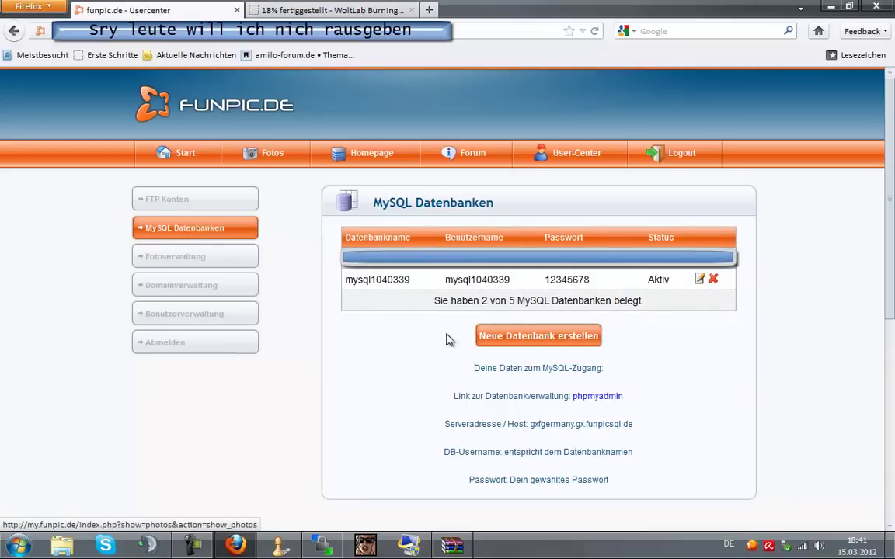
drag(634, 424, 530, 424)
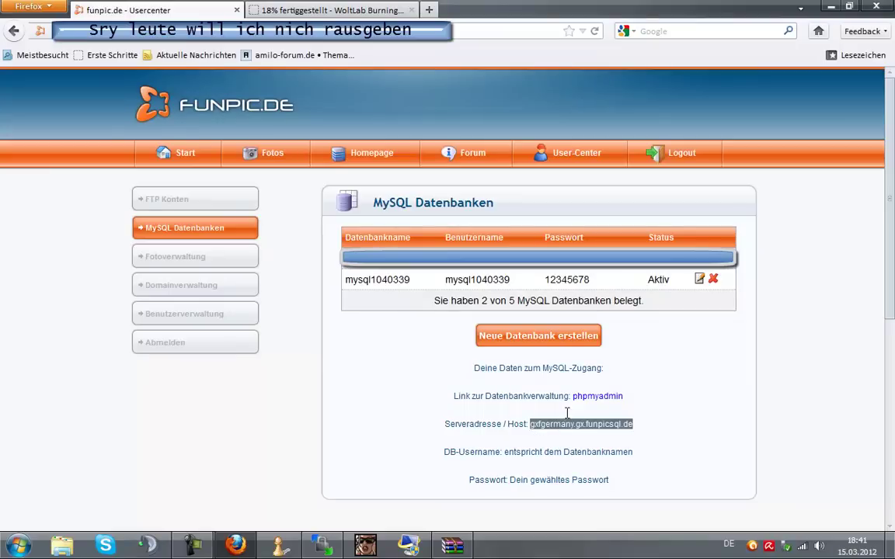
right_click(536, 425)
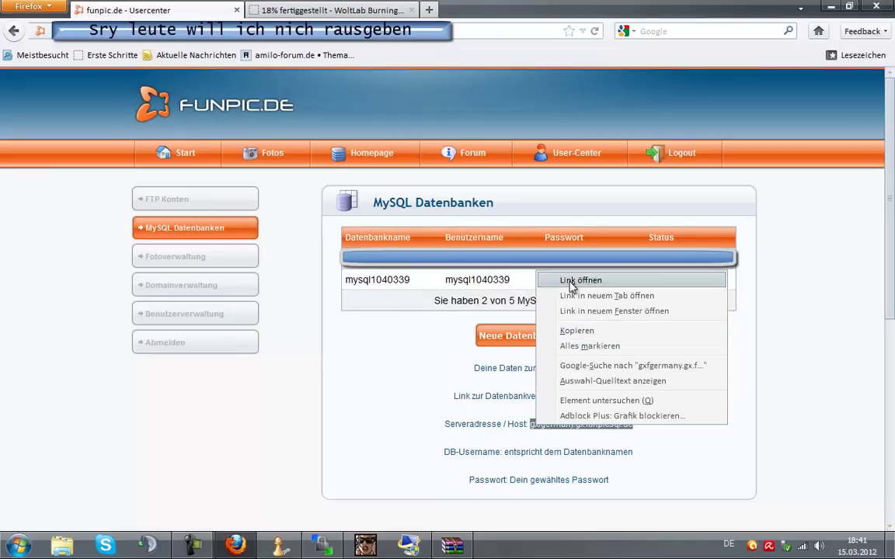
click(589, 332)
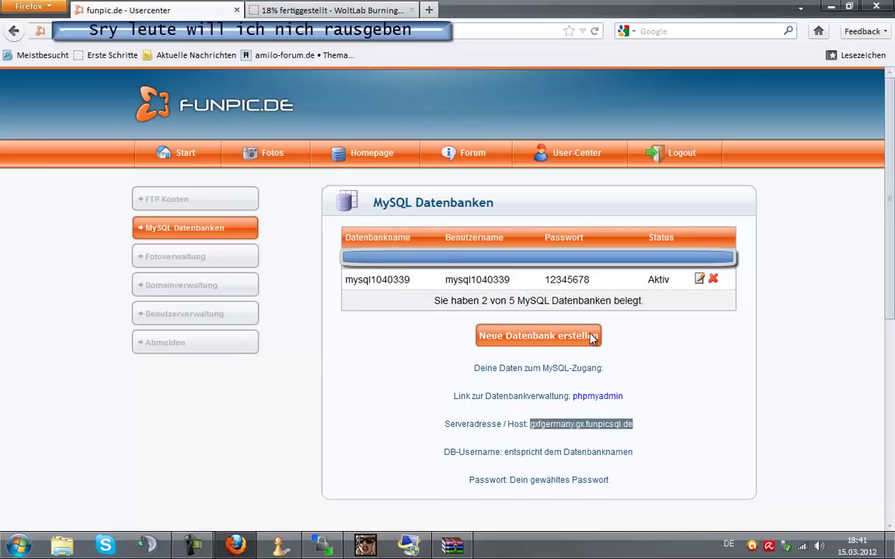
click(307, 12)
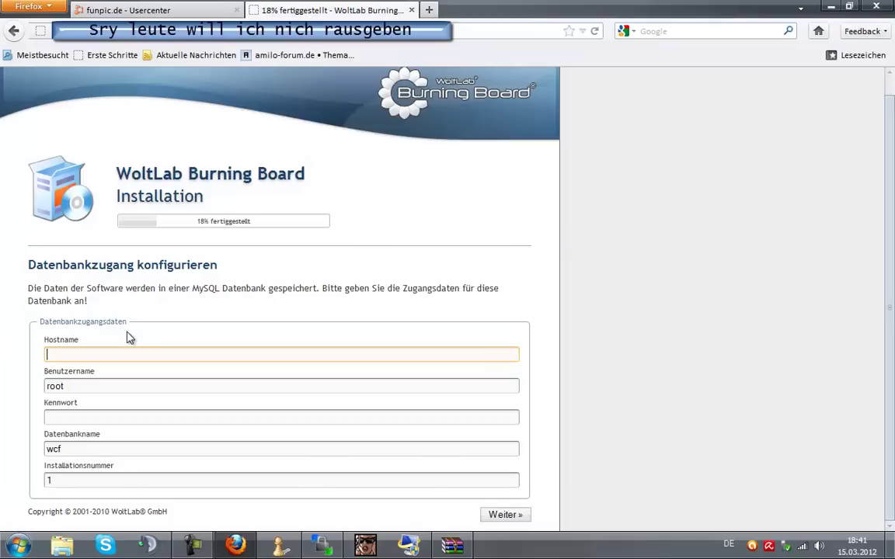
key(ctrl+v)
Replace the default root Benutzername with the database user name copied from Funpic.
key(Tab)
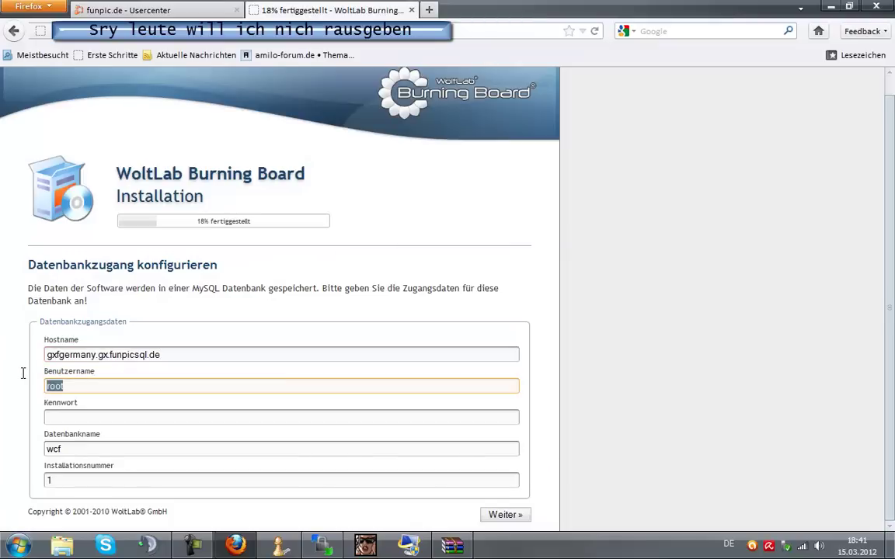
key(BackSpace)
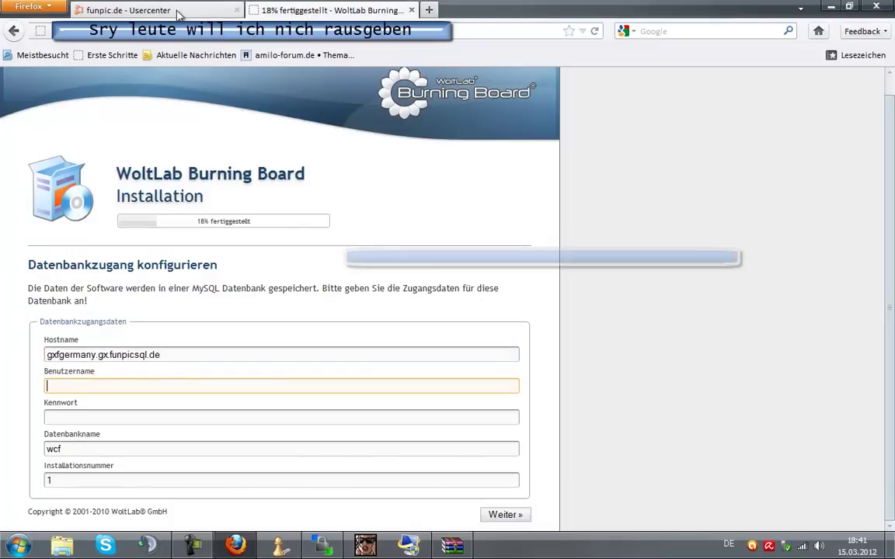
click(177, 11)
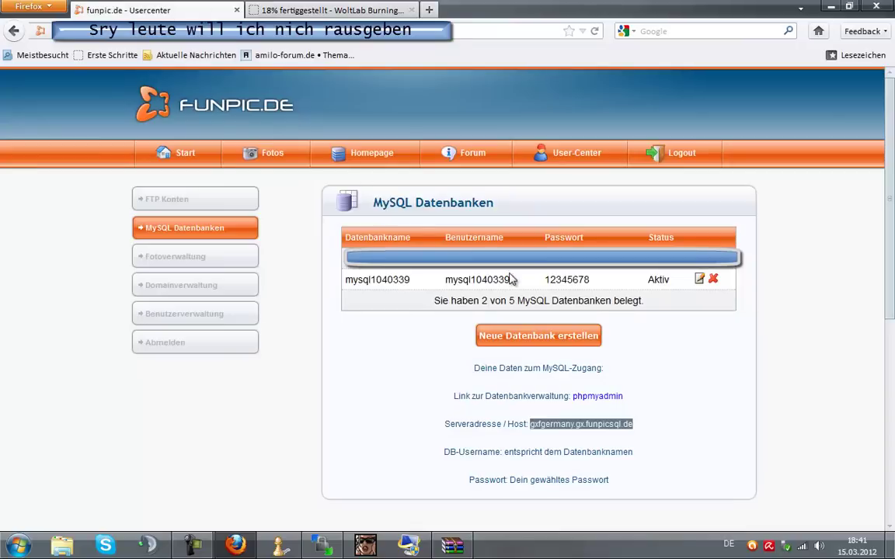
drag(521, 279, 447, 277)
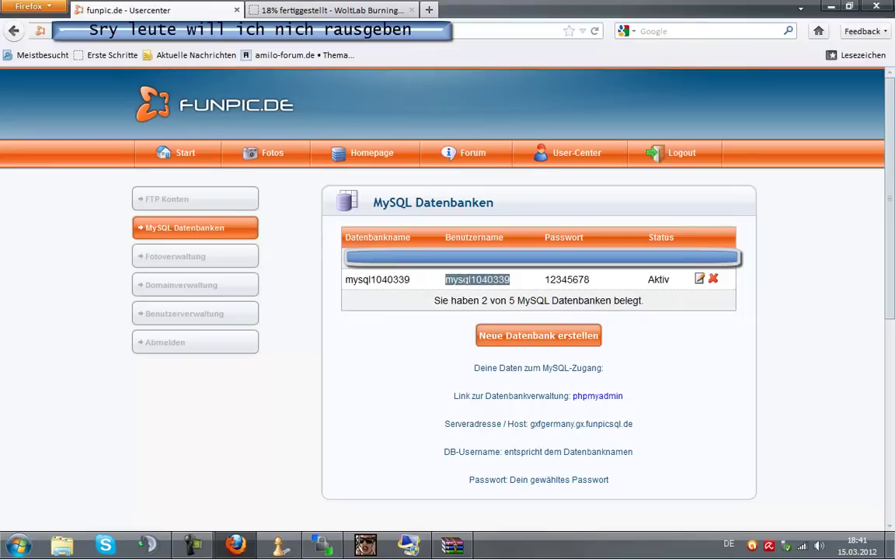
right_click(457, 281)
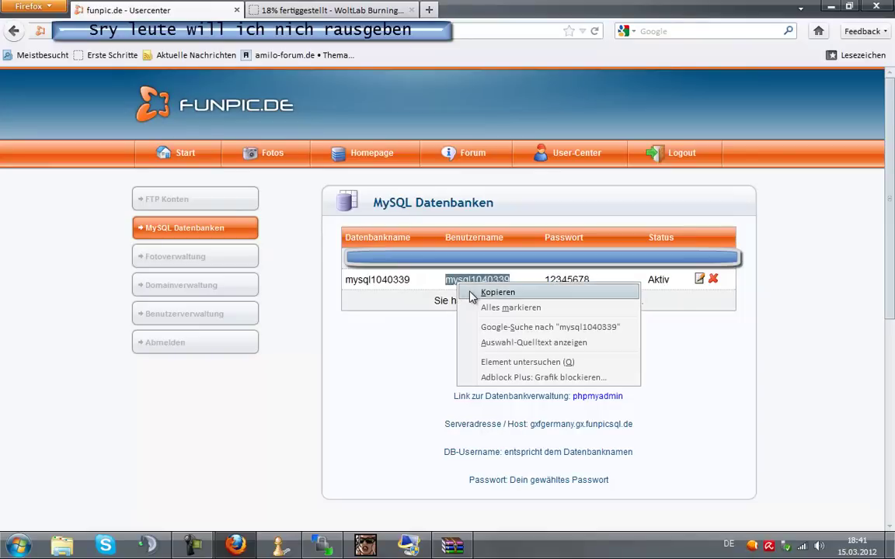
click(474, 293)
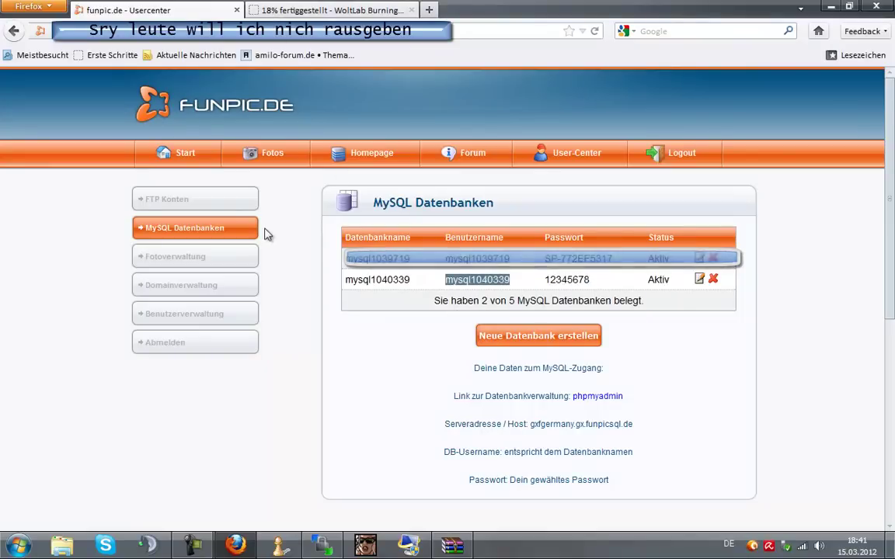
key(ctrl+Tab)
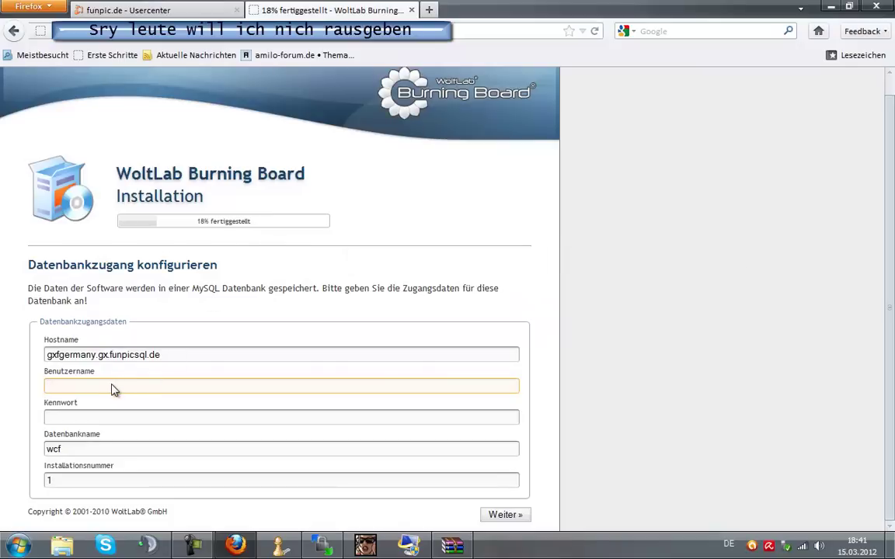
click(96, 390)
key(ctrl+v)
Enter the database password, paste the Funpic database name into Datenbankname, and submit.
click(96, 416)
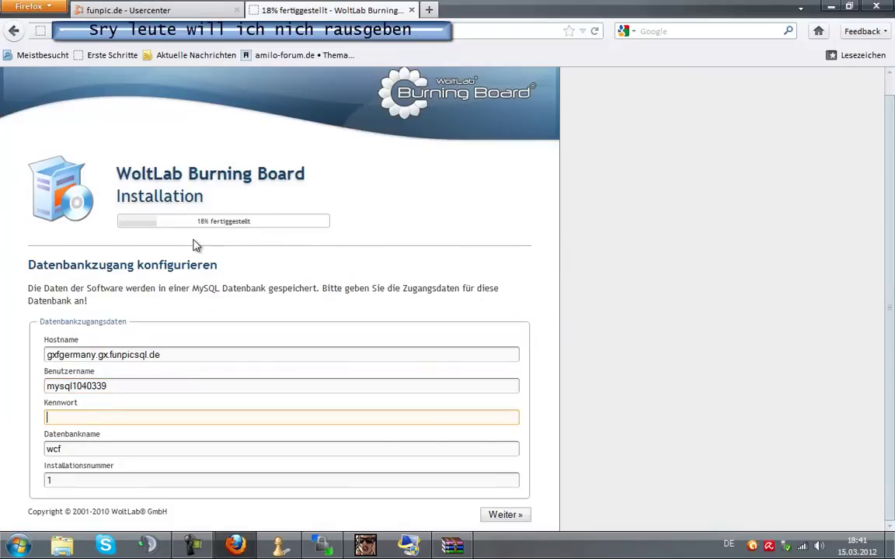
text(••••••••)
key(Tab)
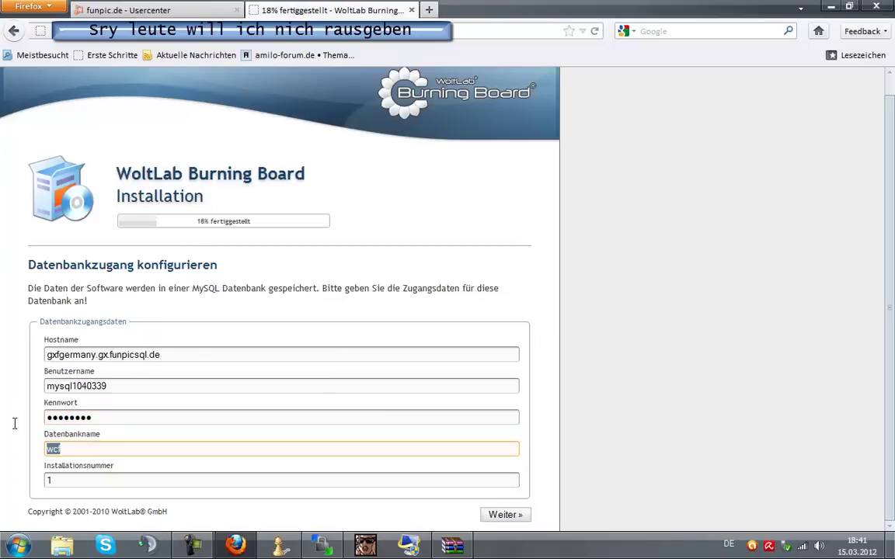
key(BackSpace)
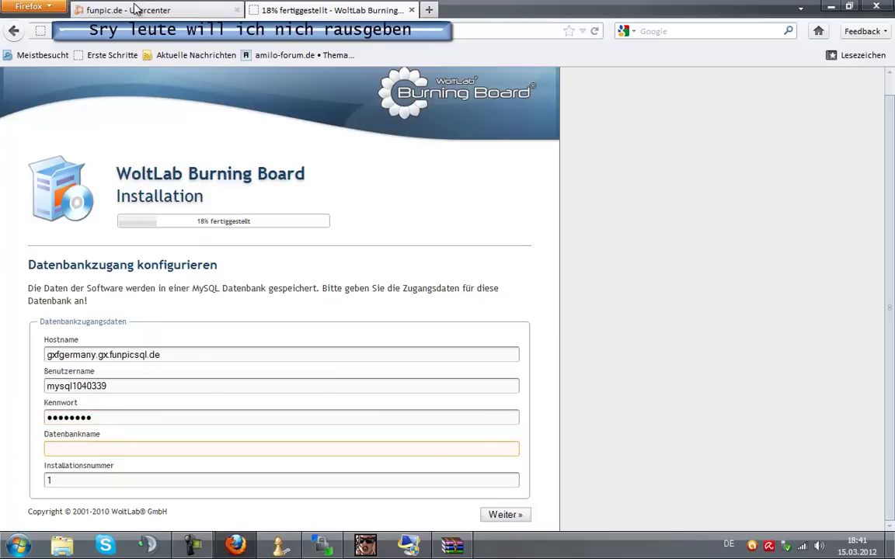
click(124, 11)
drag(409, 282, 325, 279)
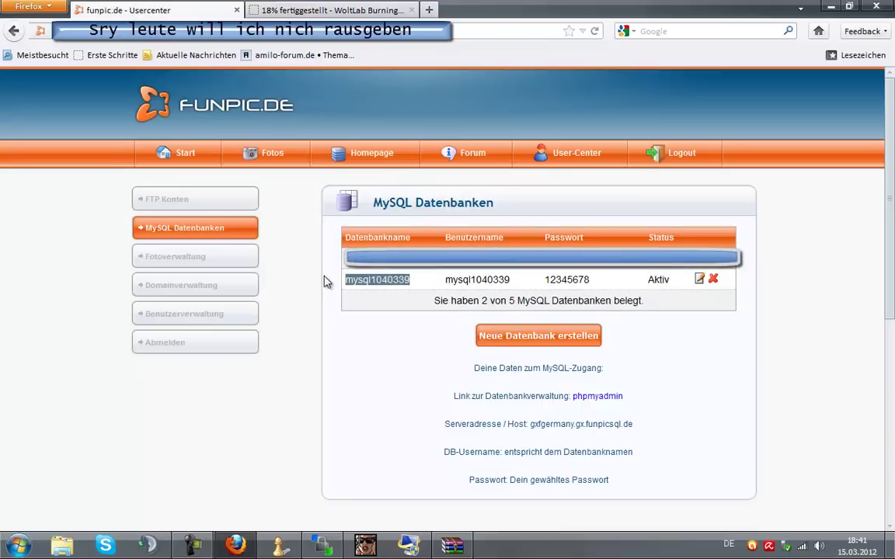
right_click(361, 282)
click(375, 290)
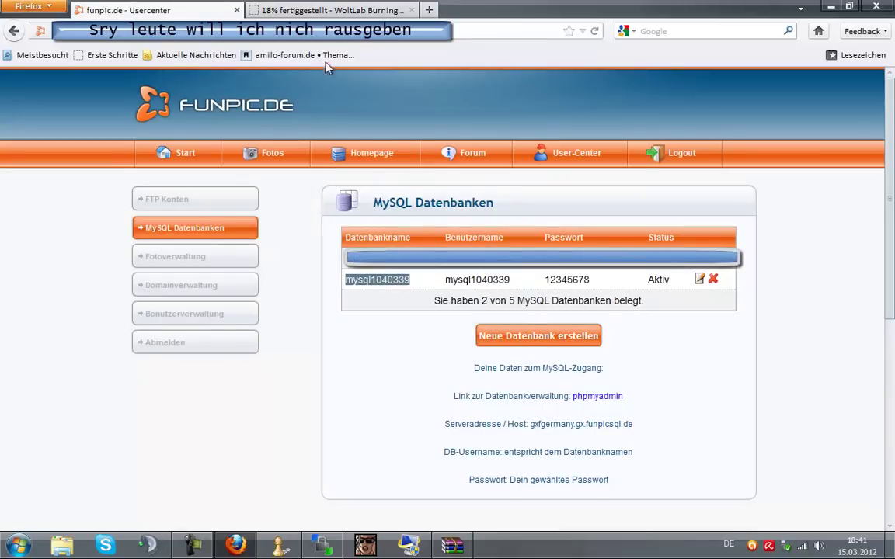
click(313, 12)
key(ctrl+v)
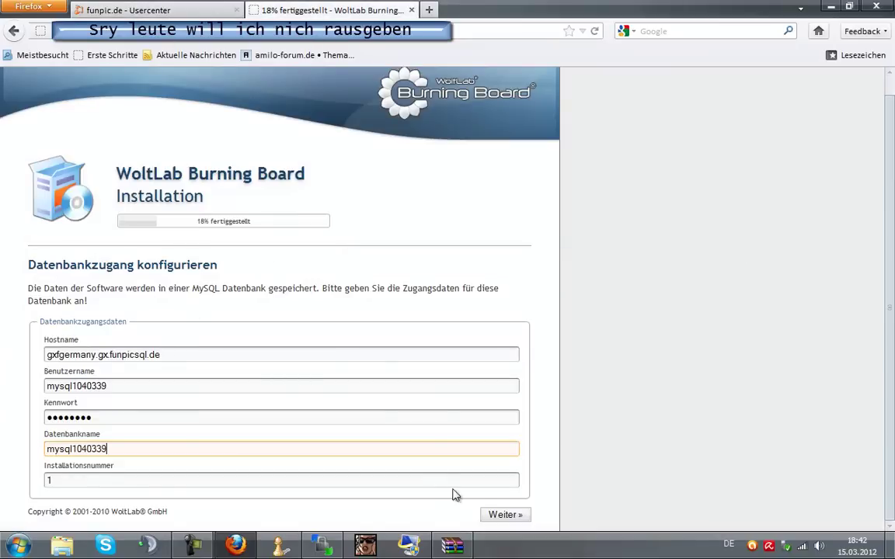
click(491, 516)
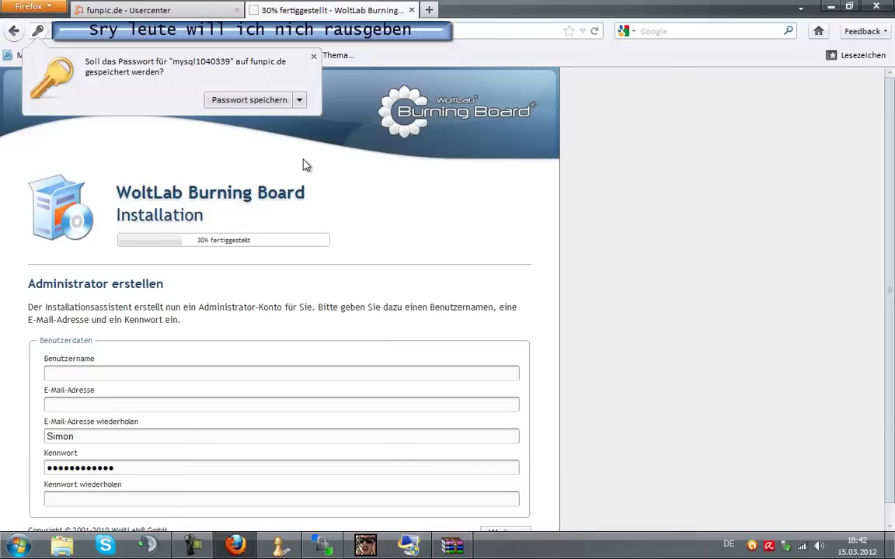
Dismiss the save-password prompt and enter 'computer' as the administrator username.
click(313, 56)
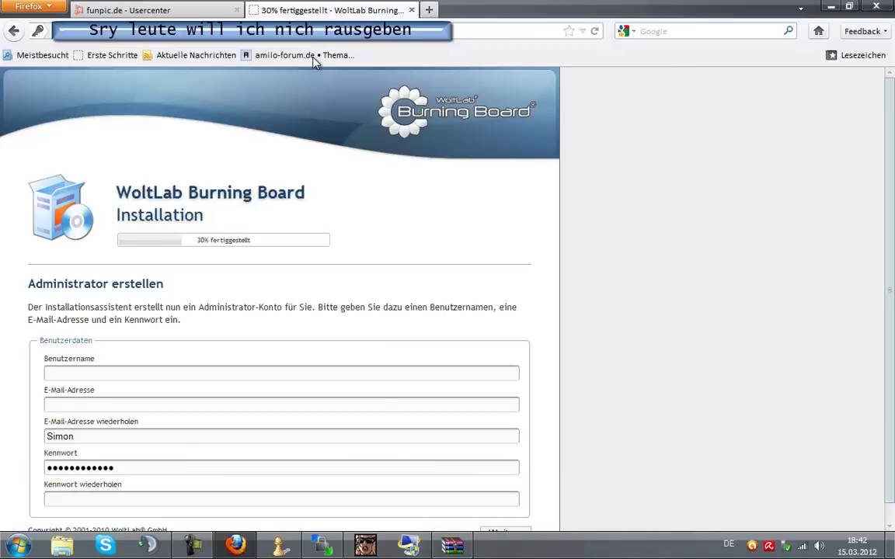
click(276, 373)
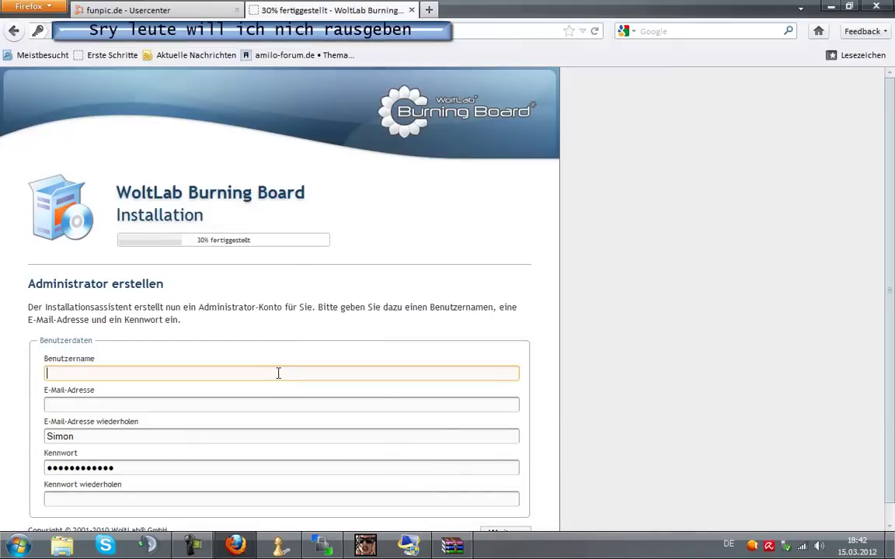
scroll(275, 367, down, 1)
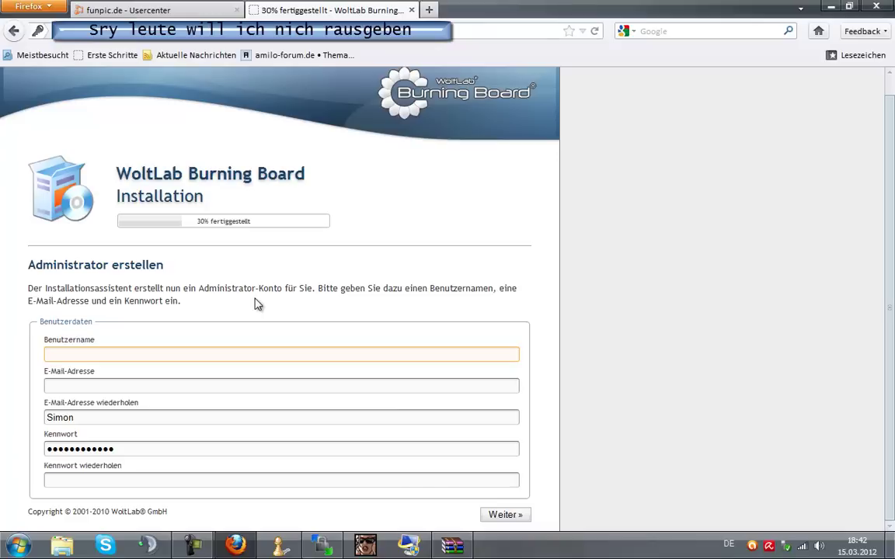
text(computer)
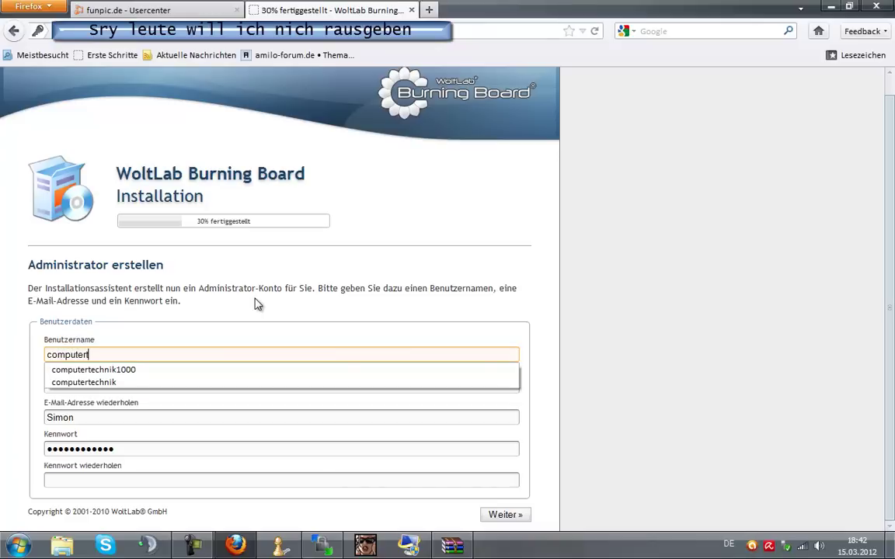
click(155, 373)
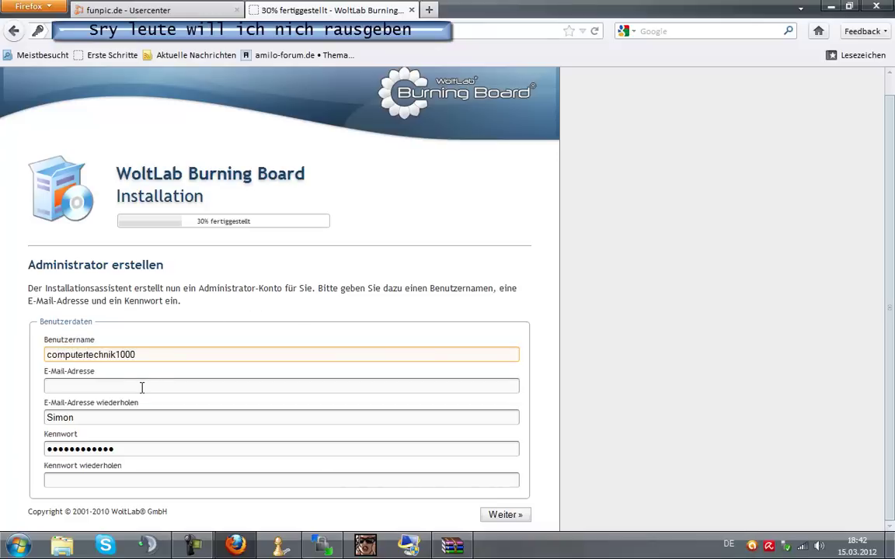
Enter the administrator's e-mail address in both e-mail fields.
click(142, 386)
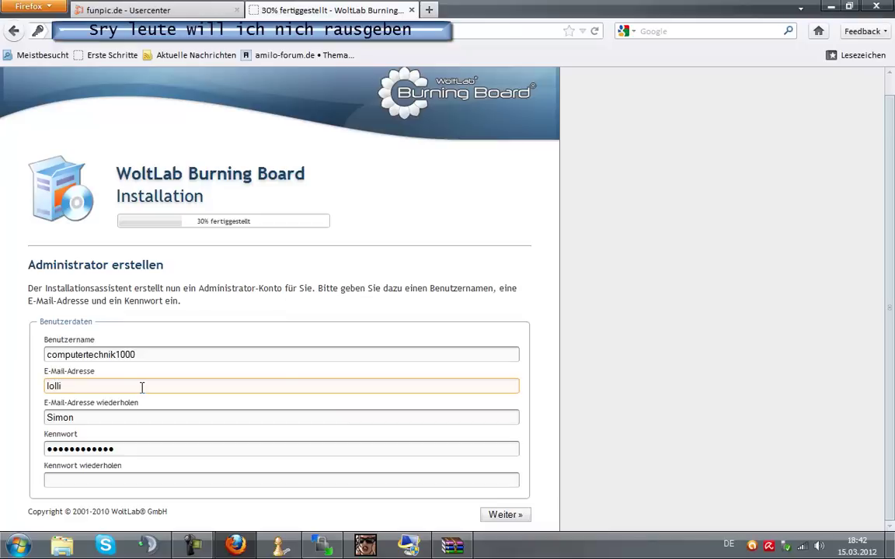
text(@web.de)
key(Tab)
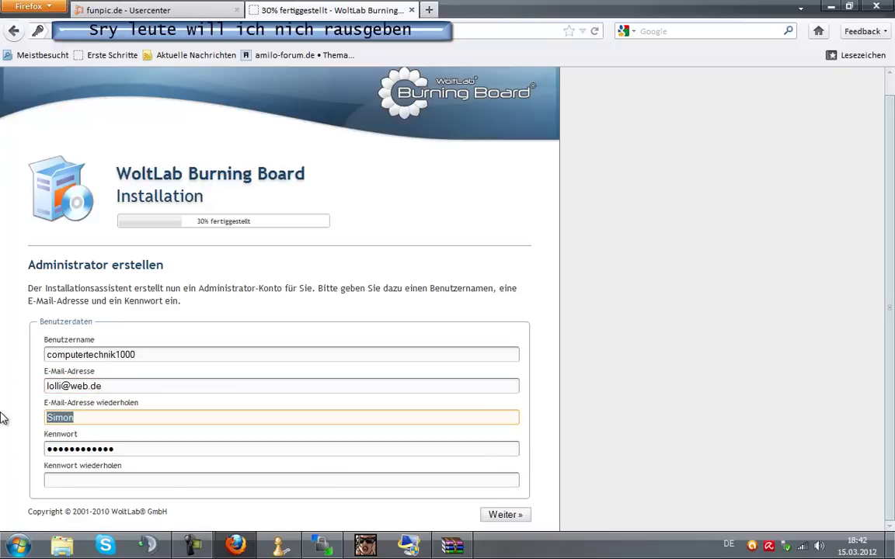
key(BackSpace)
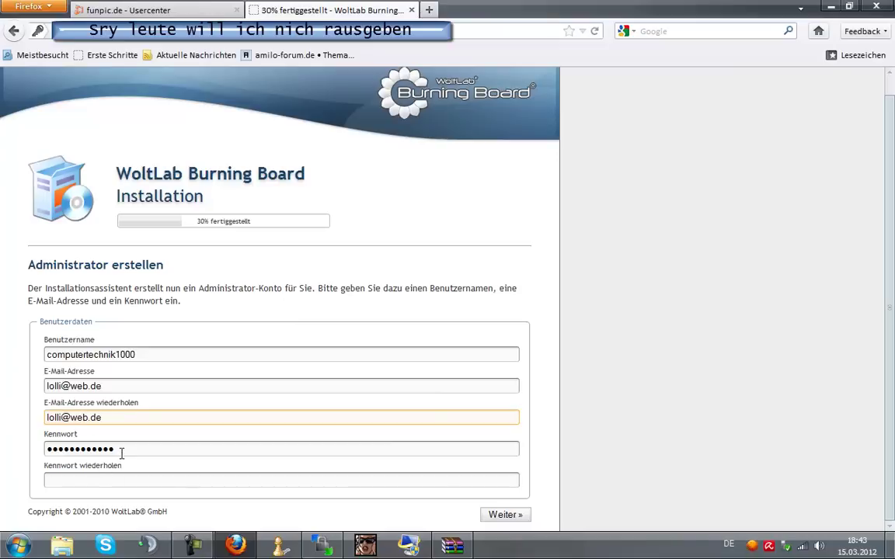
Enter and confirm the administrator password, then submit the account details.
key(Tab)
text(*****)
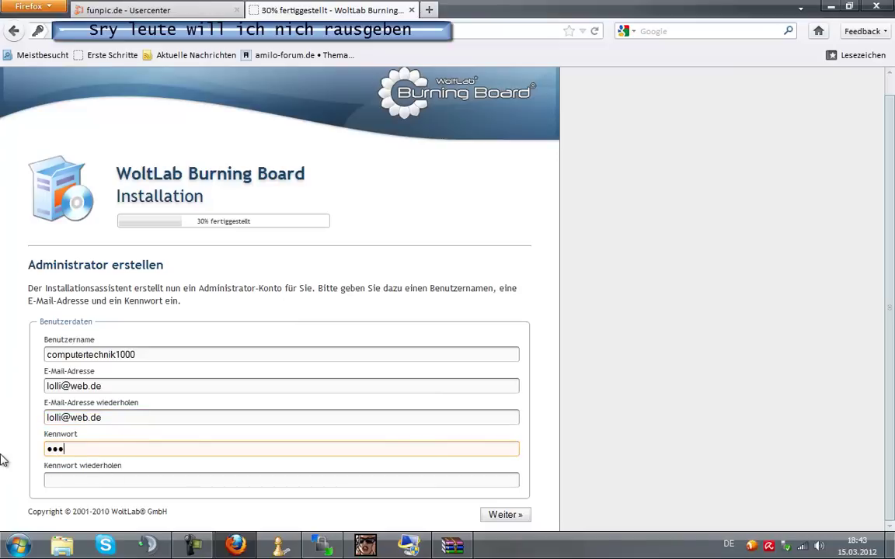
text(***)
key(Tab)
text(****)
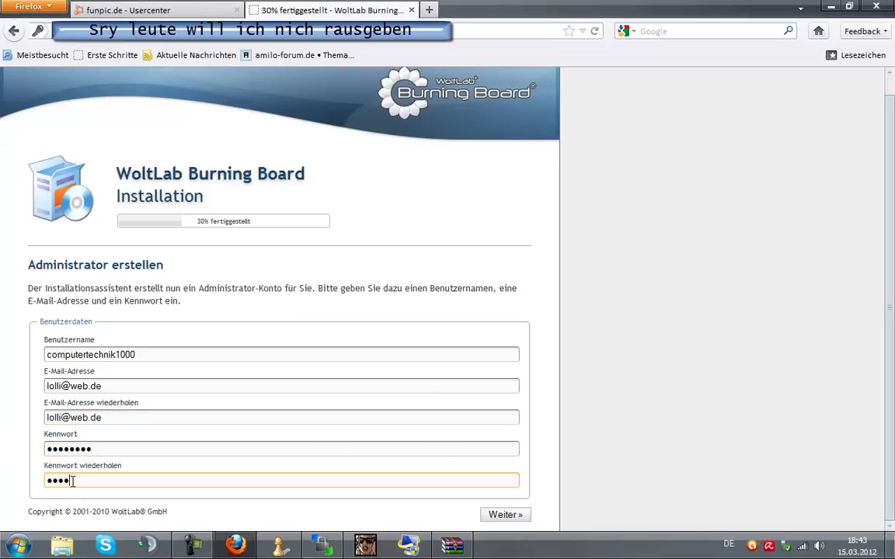
text(****)
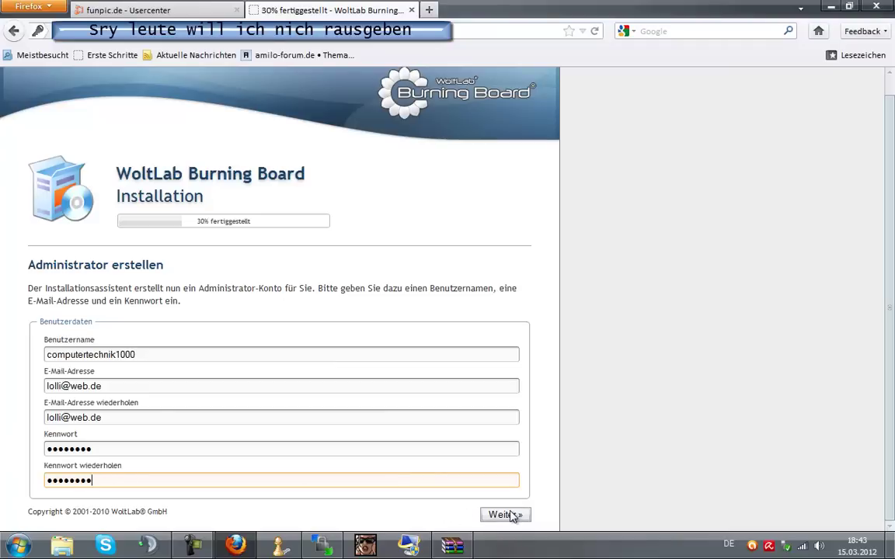
click(509, 515)
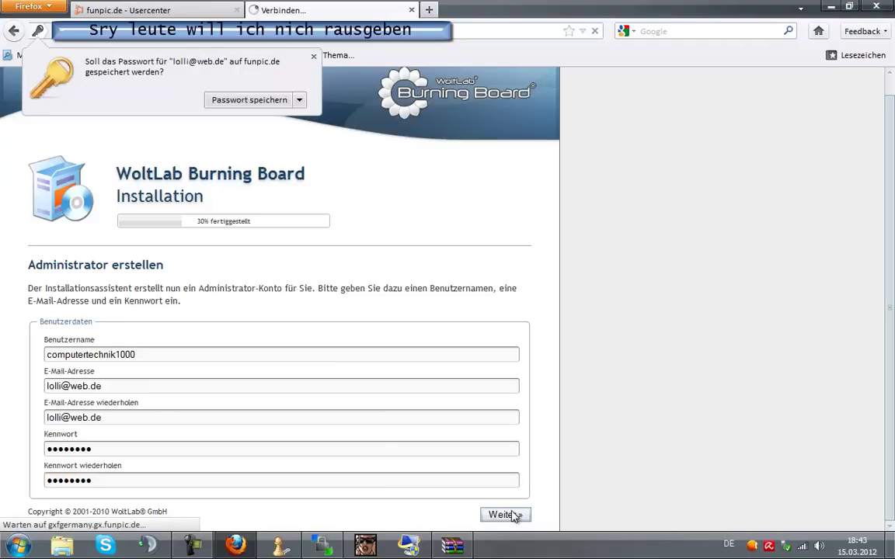
Dismiss the save-password prompt and confirm the suggested installation directory.
click(313, 58)
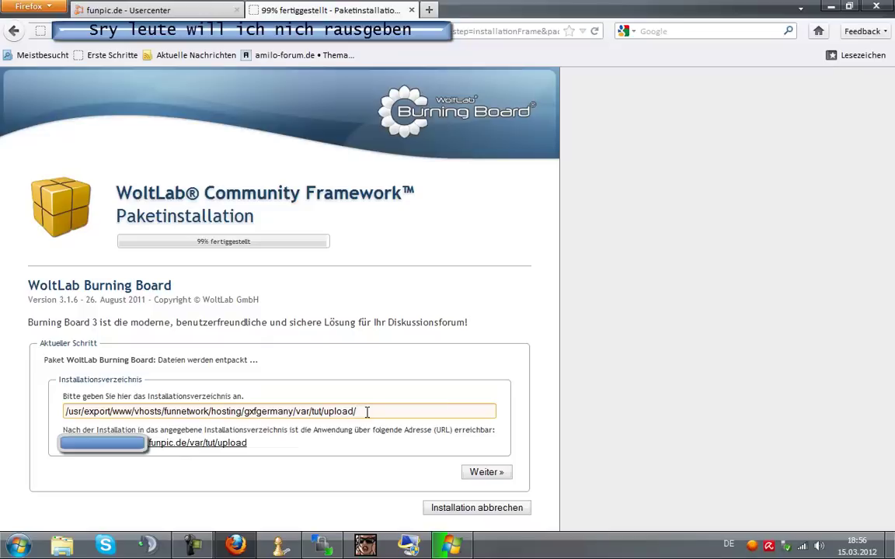
click(490, 474)
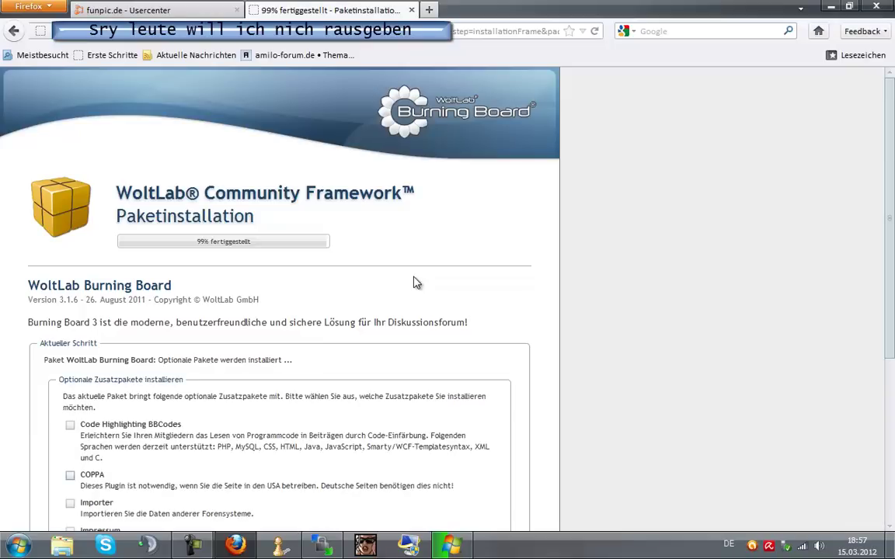
Tick all nine add-ons, including COPPA, Importer, Media BBCodes and Persönliches Gästebuch, and continue.
scroll(414, 282, down, 5)
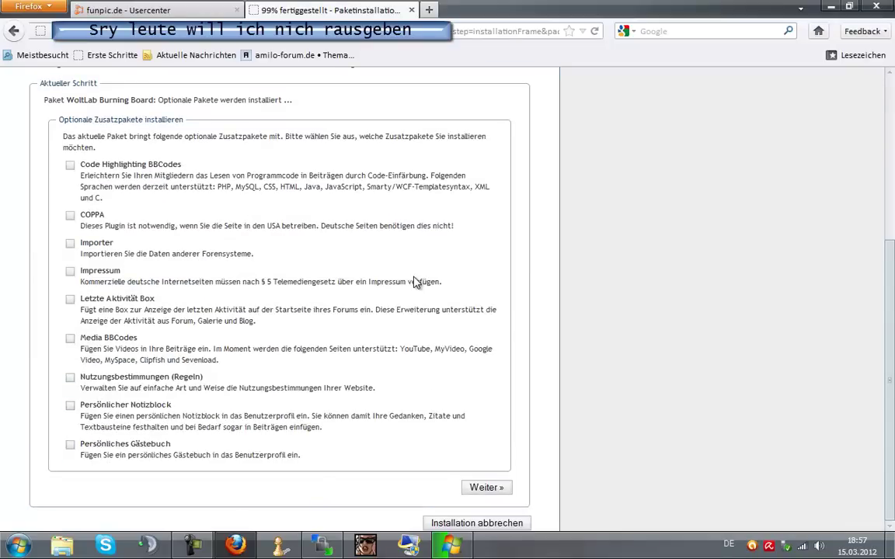
key(Tab)
key(space)
key(shift+Tab)
key(space)
key(shift+Tab)
key(space)
key(shift+Tab)
key(shift+Tab)
key(space)
key(shift+Tab)
key(space)
key(shift+Tab)
key(shift+Tab)
key(space)
key(shift+Tab)
key(space)
key(shift+Tab)
key(space)
key(Tab)
key(Tab)
key(Tab)
key(Tab)
key(Tab)
key(Tab)
key(Tab)
key(Tab)
key(Tab)
key(Return)
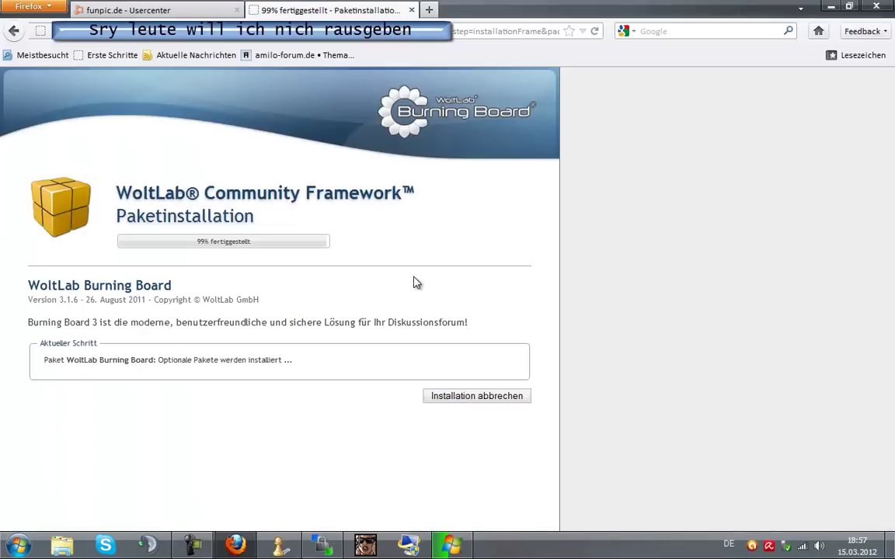
Tick the APBoard through IP.Board importers, plus the MyBB and NewBB importers.
scroll(414, 283, down, 4)
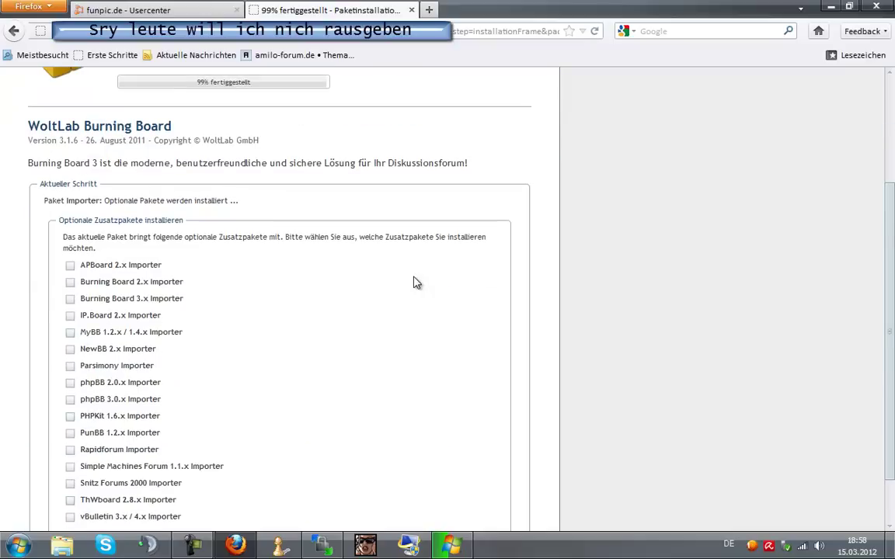
key(space)
key(Tab)
key(space)
key(Tab)
key(space)
key(Tab)
key(space)
key(Tab)
key(space)
key(Tab)
key(space)
Tick the Parsimony through vBulletin 3.x/4.x importers, then continue until installation reaches 100%.
scroll(415, 283, down, 2)
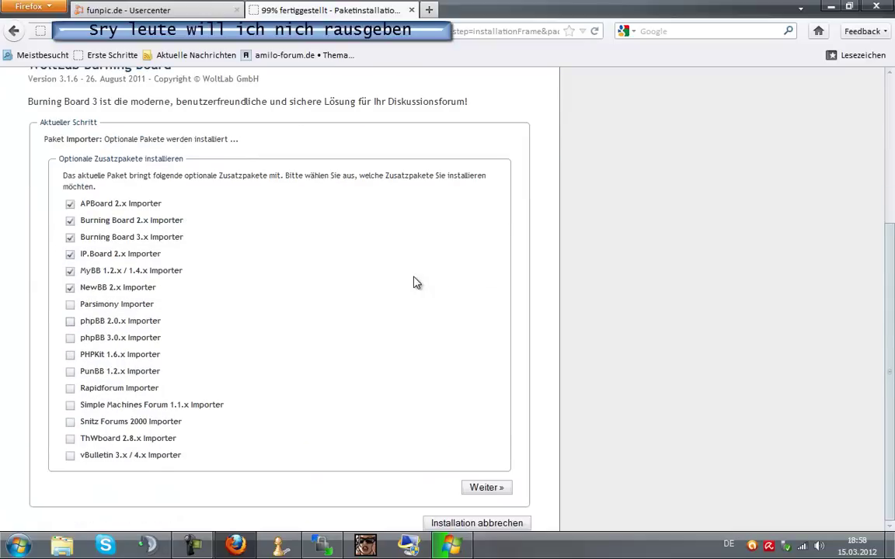
key(Tab)
key(space)
key(Tab)
key(space)
key(Tab)
key(space)
key(Tab)
key(space)
key(Tab)
key(space)
key(Tab)
key(space)
key(Tab)
key(Tab)
key(space)
key(Tab)
key(space)
key(Tab)
key(space)
key(Tab)
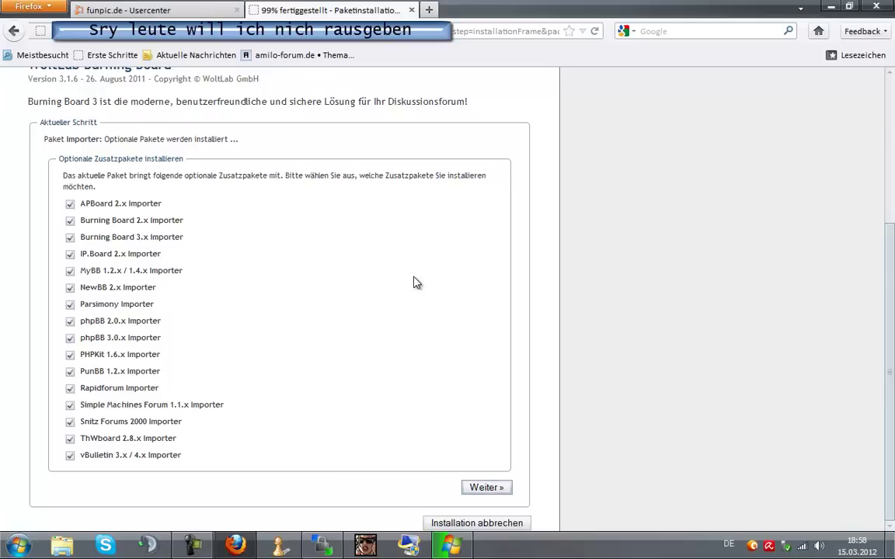
key(Return)
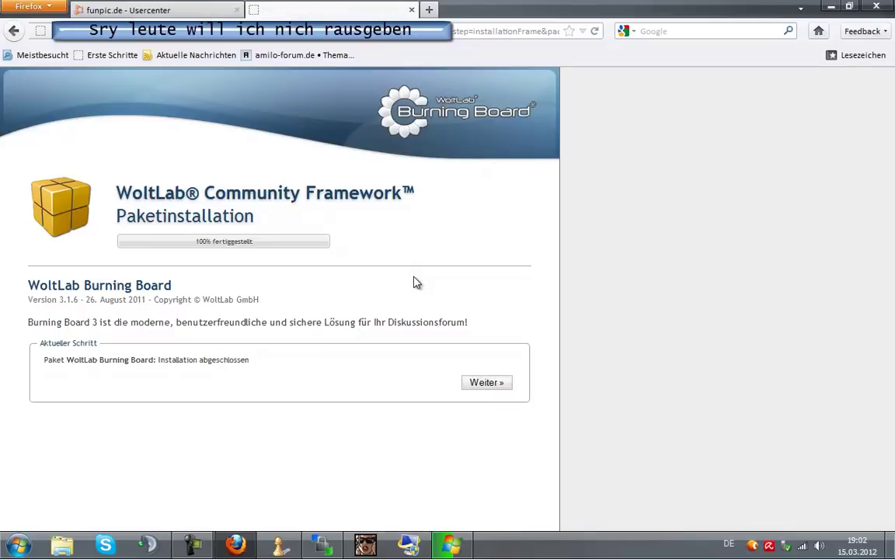
Continue from Installation abgeschlossen into the forum's Administrationsoberfläche.
key(Return)
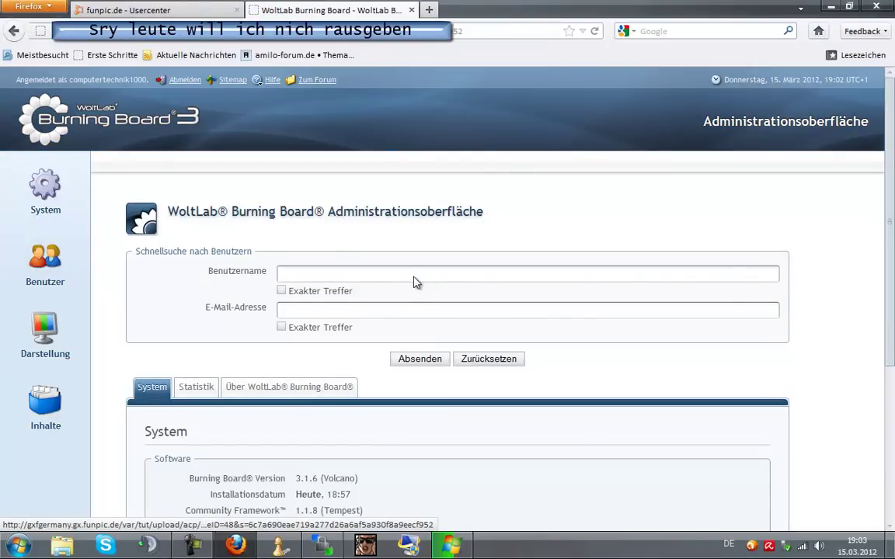
scroll(416, 281, down, 5)
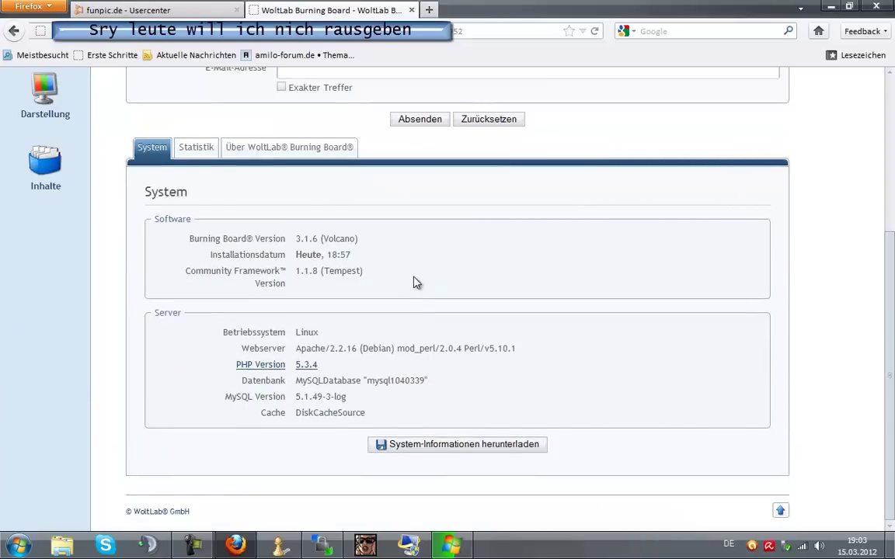
scroll(416, 281, up, 5)
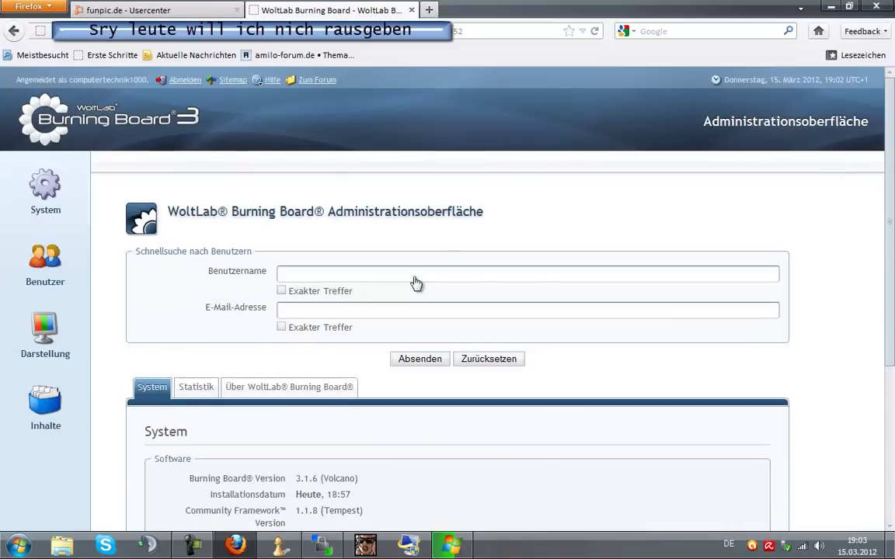